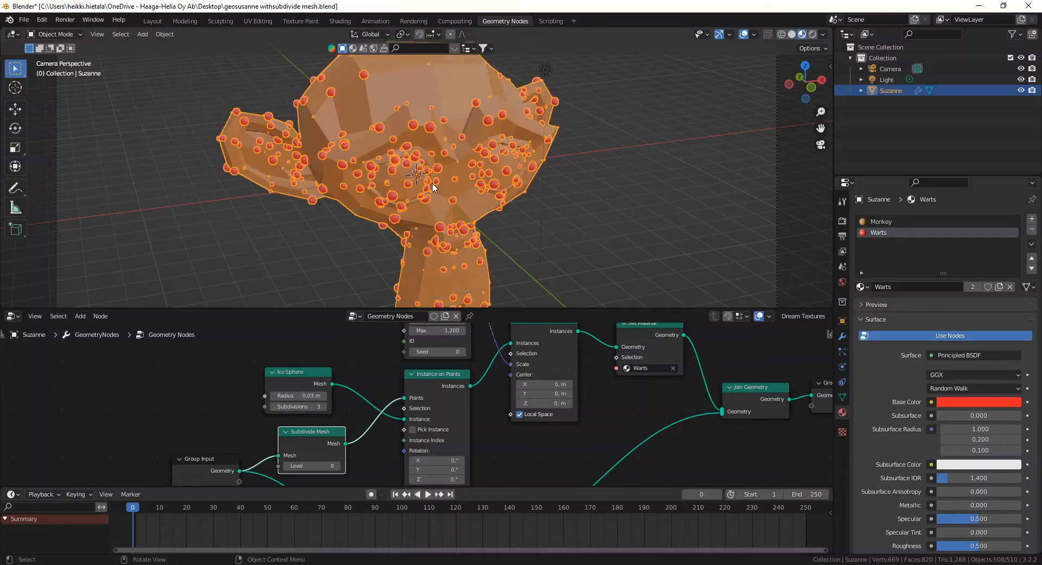
- Space out the Ico Sphere and Subdivide Mesh nodes, and enlarge the node editor area
scroll(432, 183, down, 2)
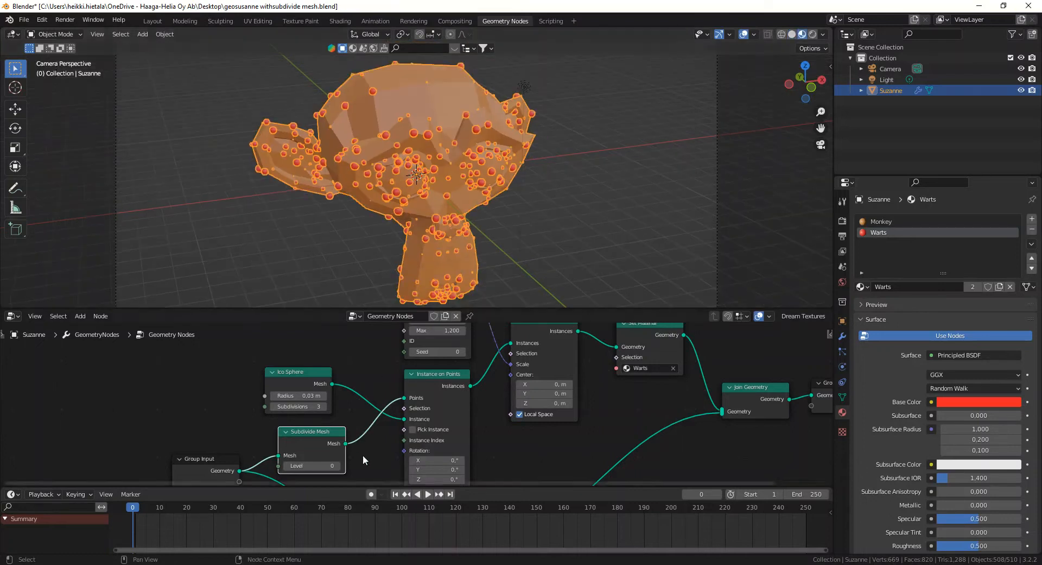
drag(317, 372, 298, 345)
click(324, 443)
drag(325, 443, 326, 420)
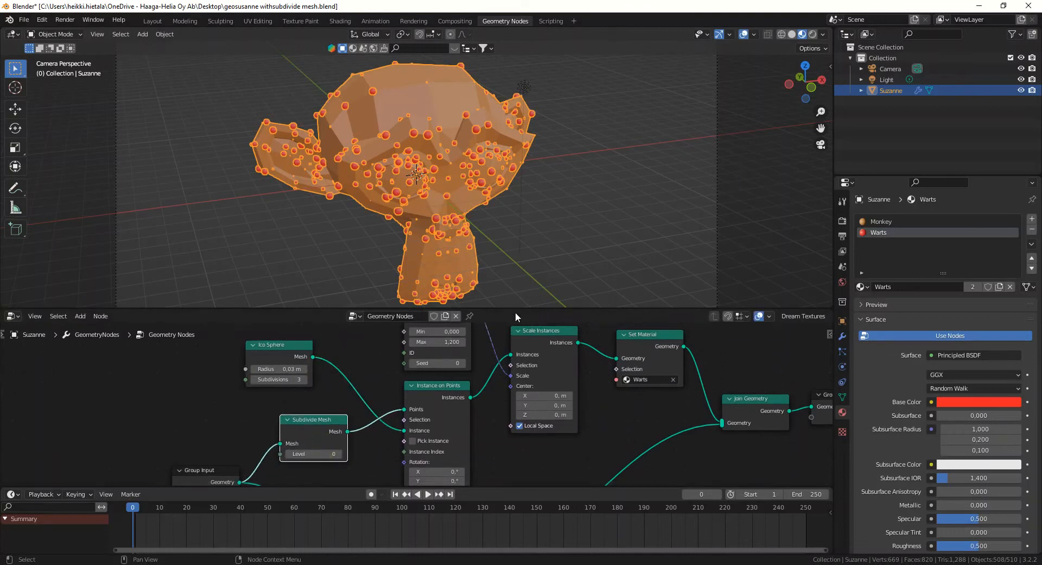
drag(518, 307, 519, 267)
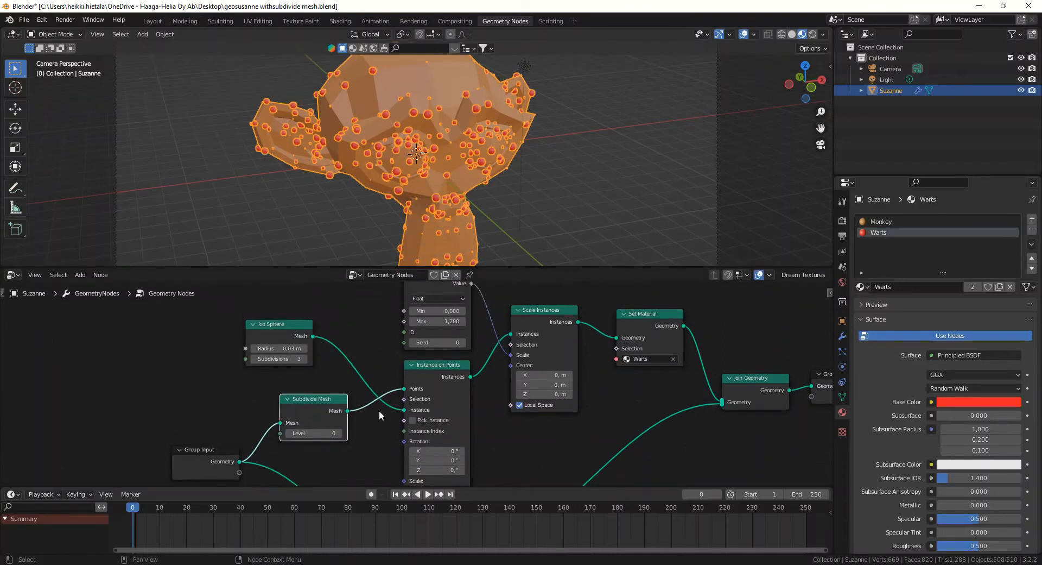
- Collapse the Group Input node and move it farther away from the Subdivide Mesh node
scroll(380, 415, down, 1)
scroll(389, 407, down, 1)
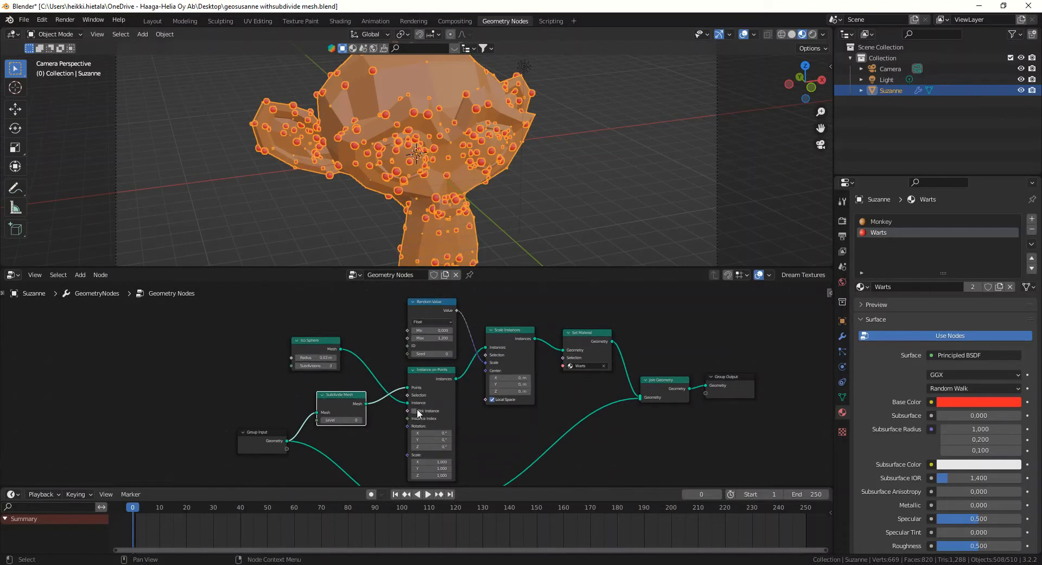
scroll(418, 413, up, 2)
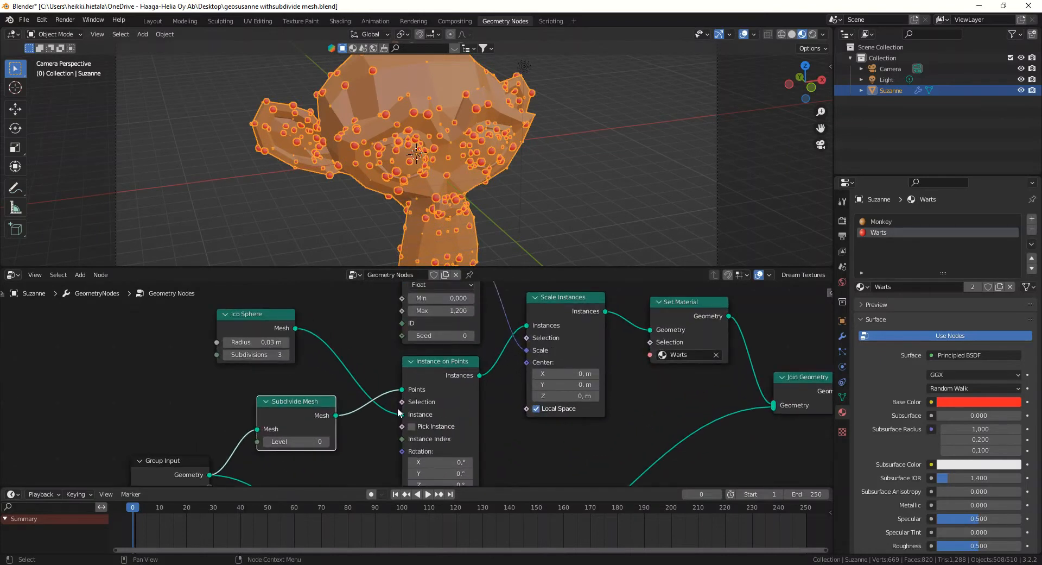
scroll(405, 410, down, 2)
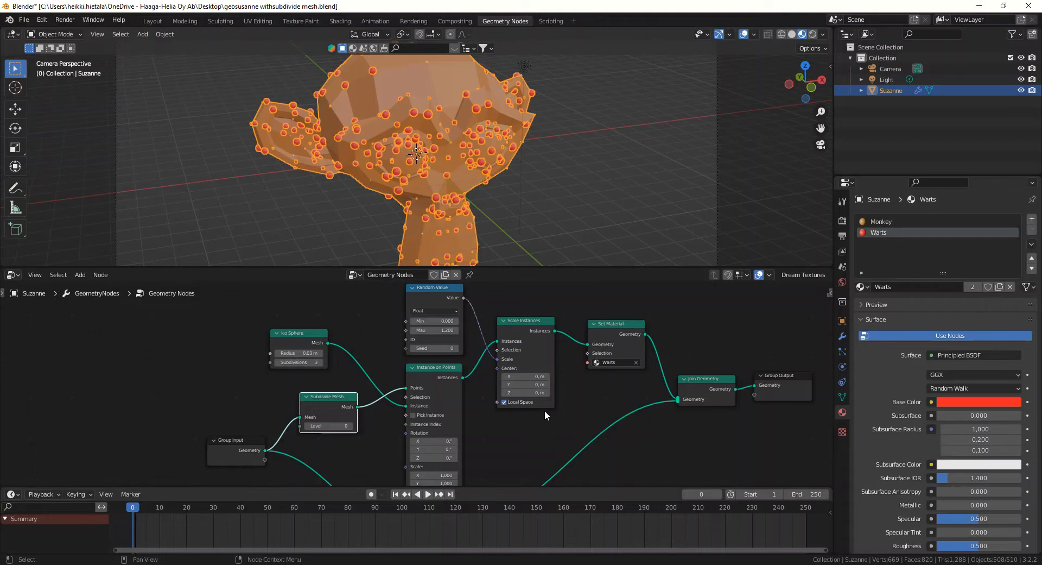
scroll(327, 412, up, 1)
scroll(327, 412, up, 1)
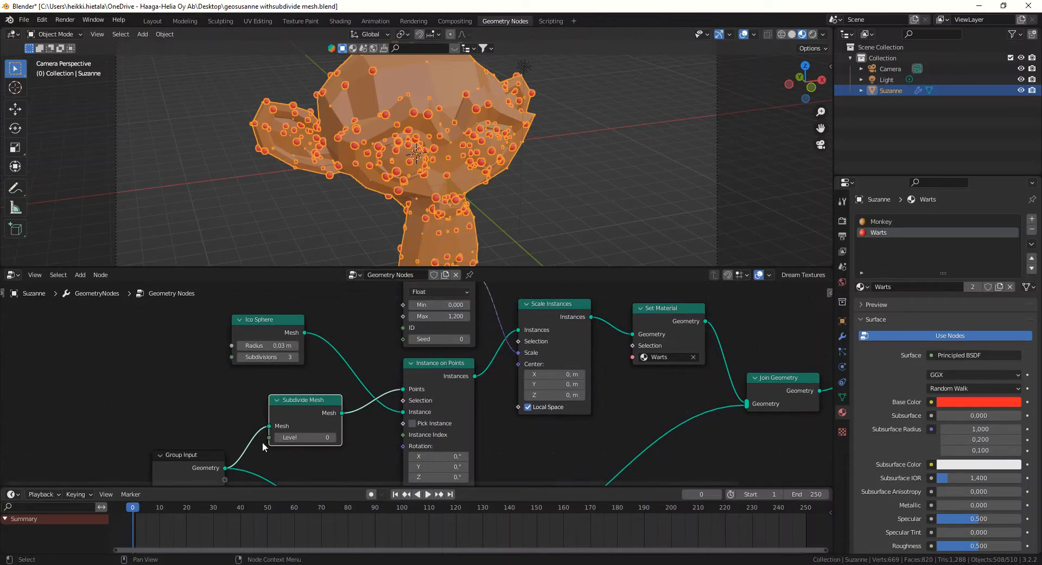
click(161, 454)
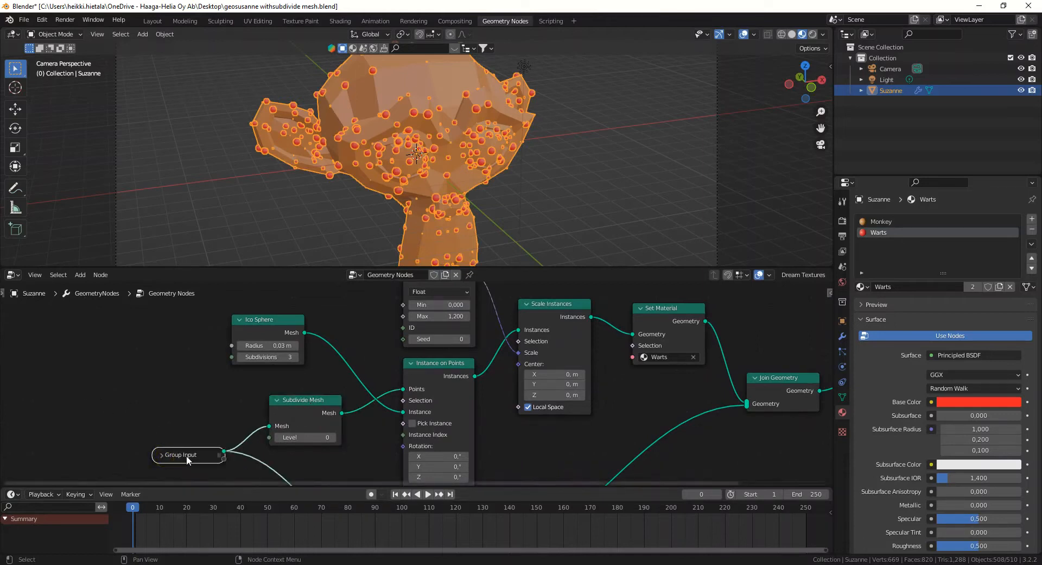
drag(184, 454, 139, 417)
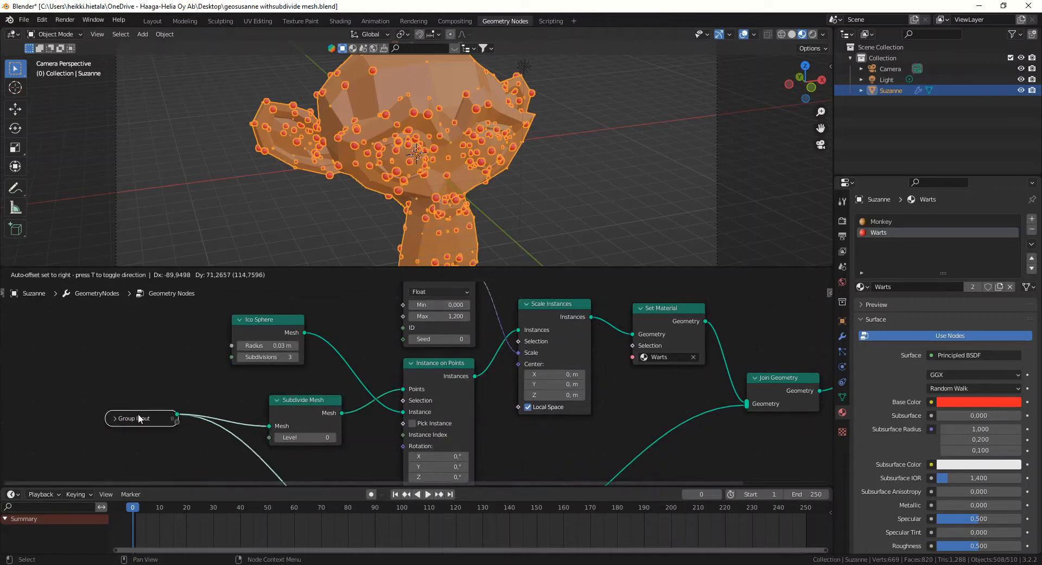
click(275, 397)
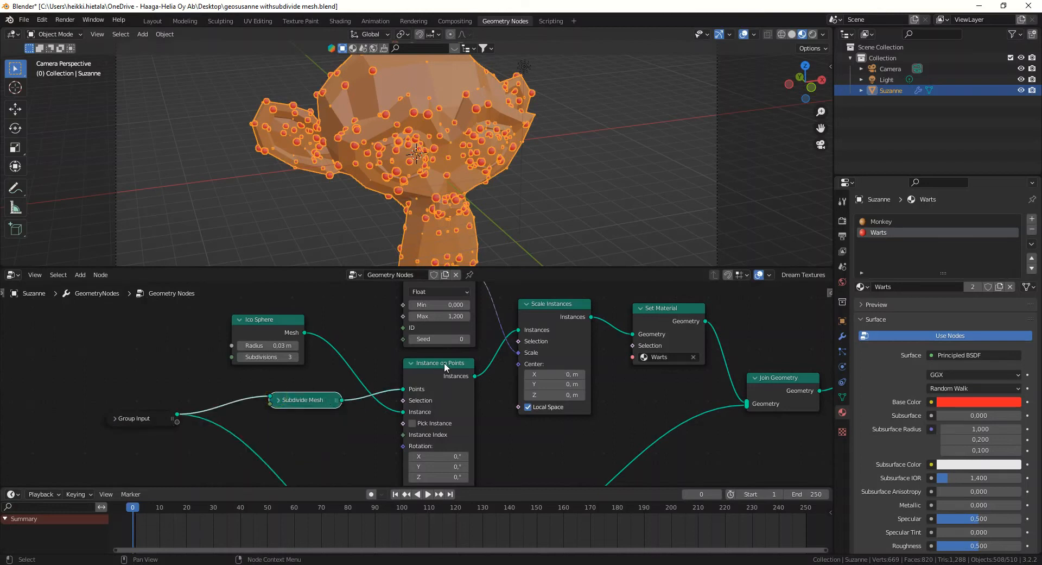
click(276, 400)
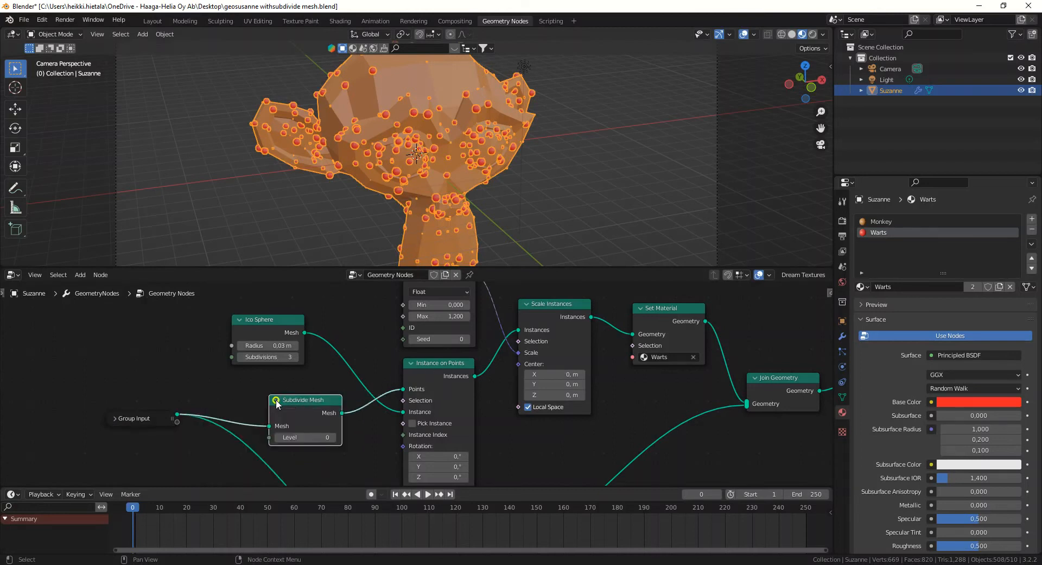
- Examine the warts on the monkey head up close, including against its vertices in Edit Mode
scroll(409, 203, up, 5)
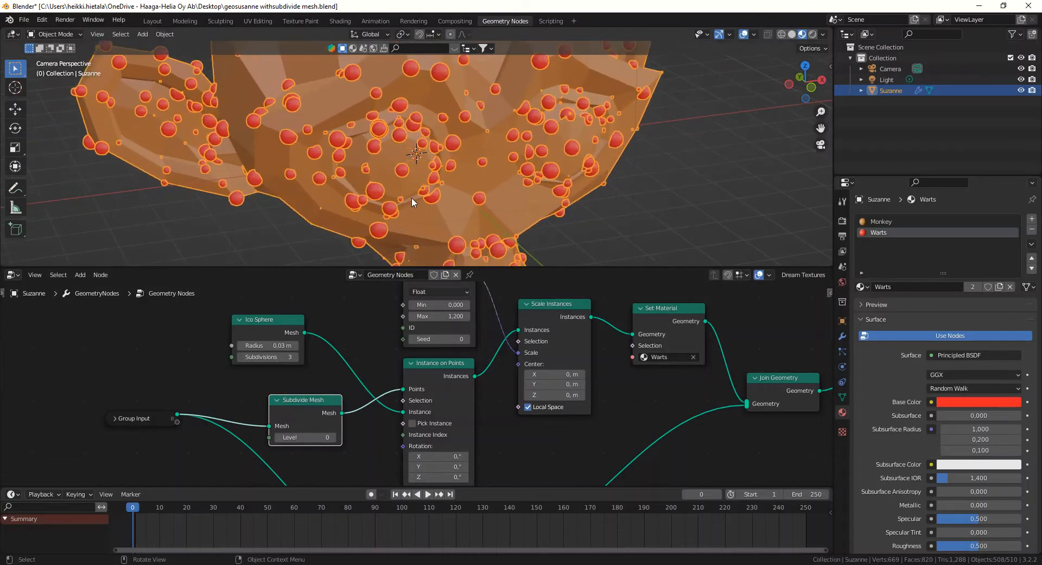
scroll(411, 197, up, 2)
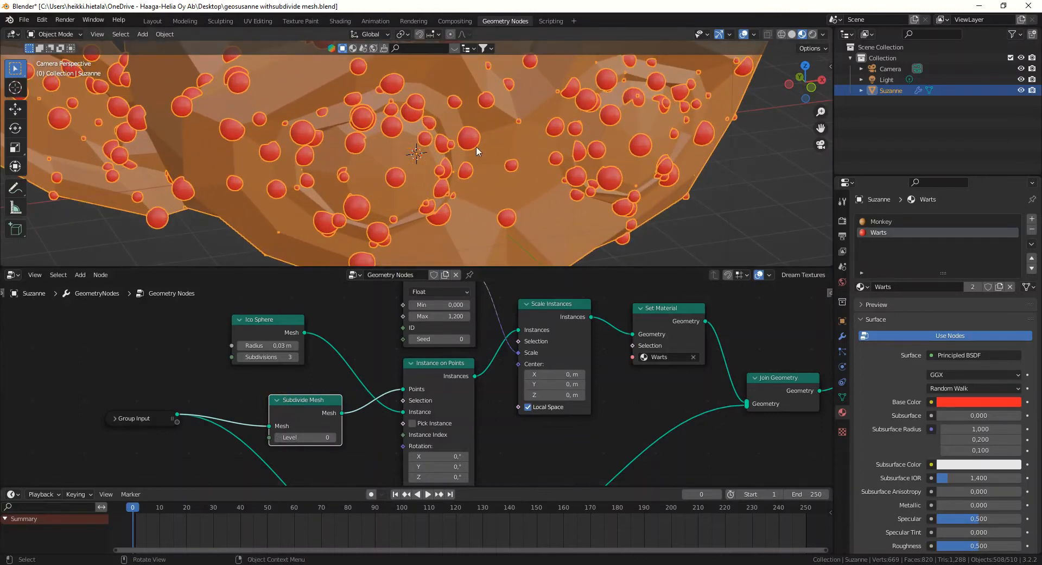
scroll(477, 147, down, 4)
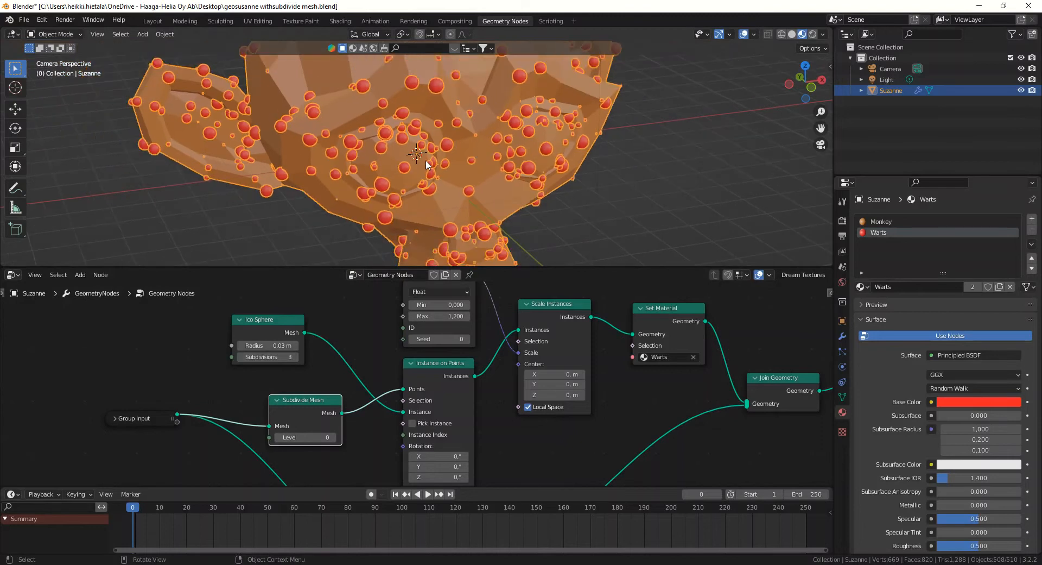
middle_drag(435, 151, 448, 168)
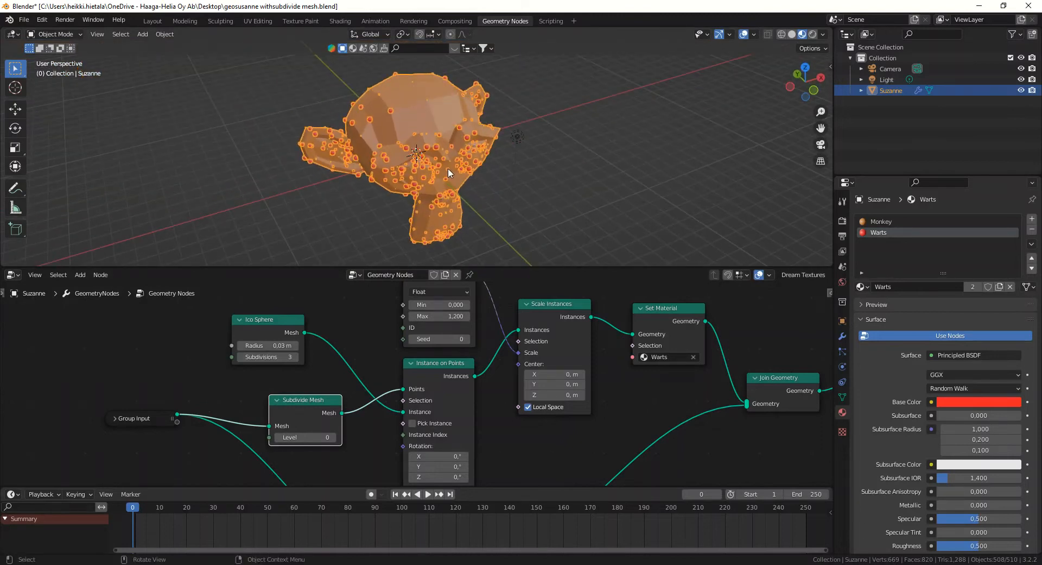
key(Tab)
scroll(434, 164, up, 3)
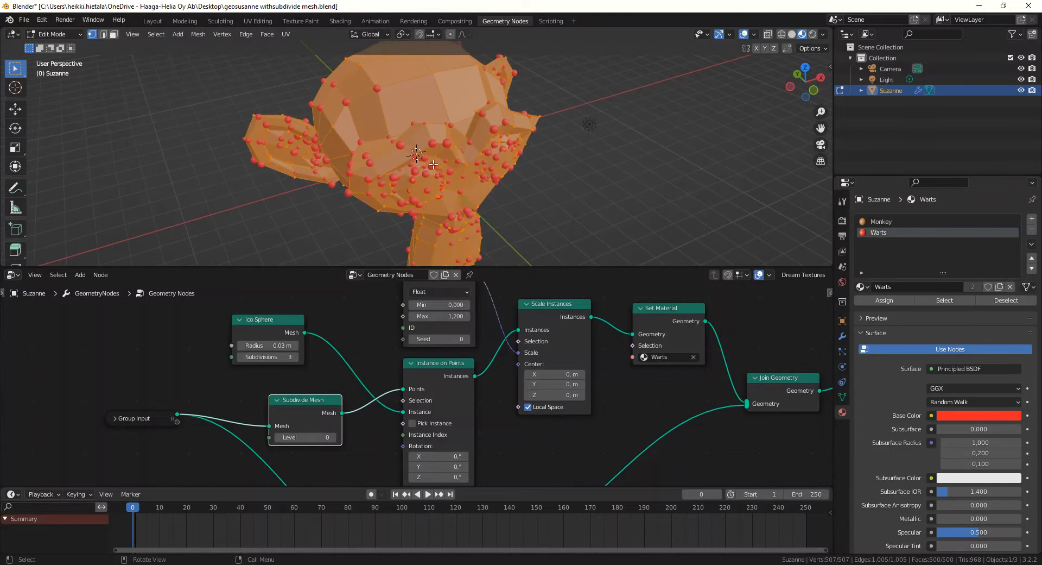
scroll(433, 163, up, 2)
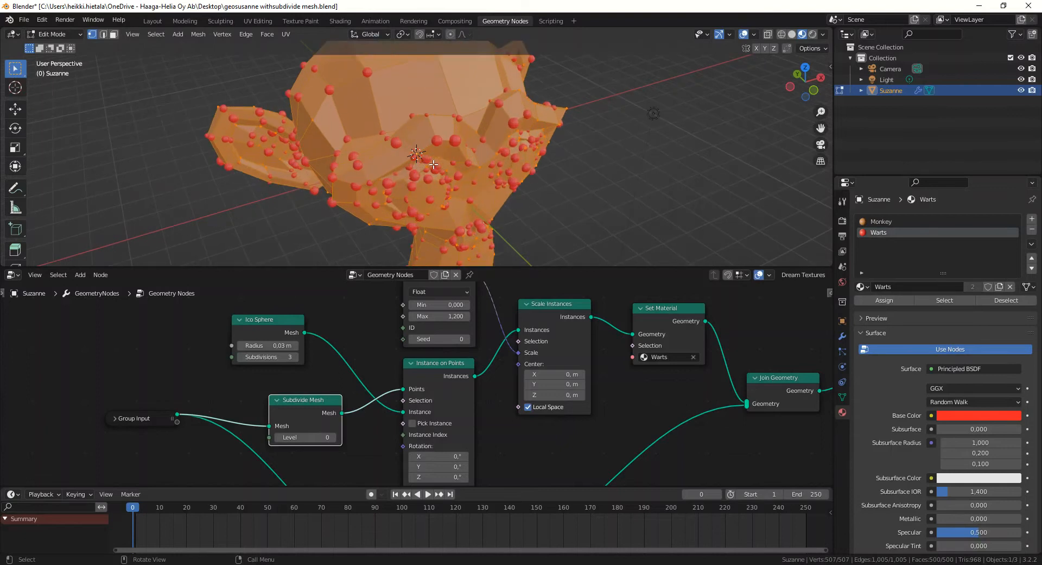
- Raise the Subdivide Mesh level to 3 and check the wart density around the head
click(332, 438)
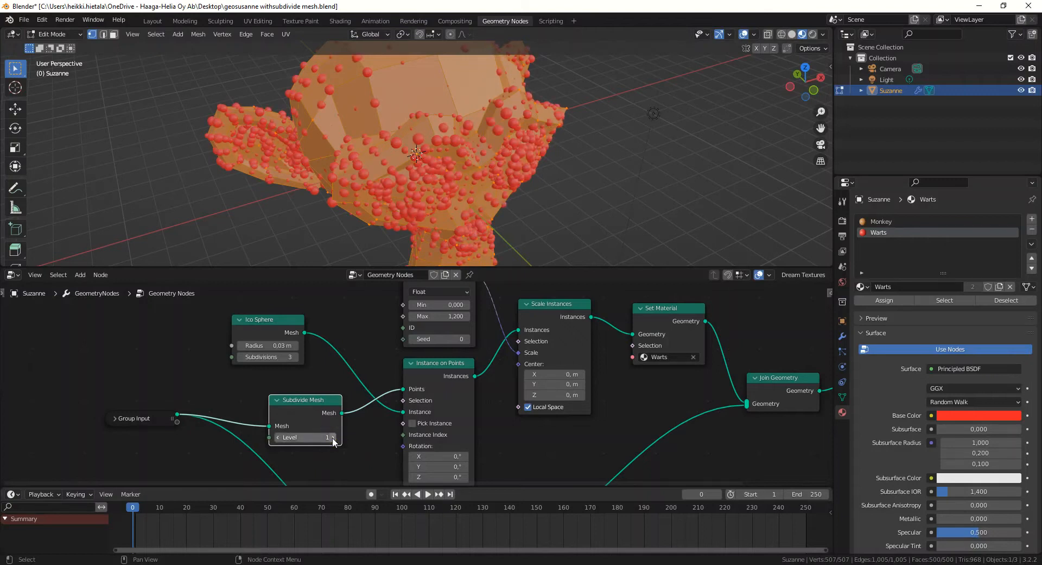
click(333, 437)
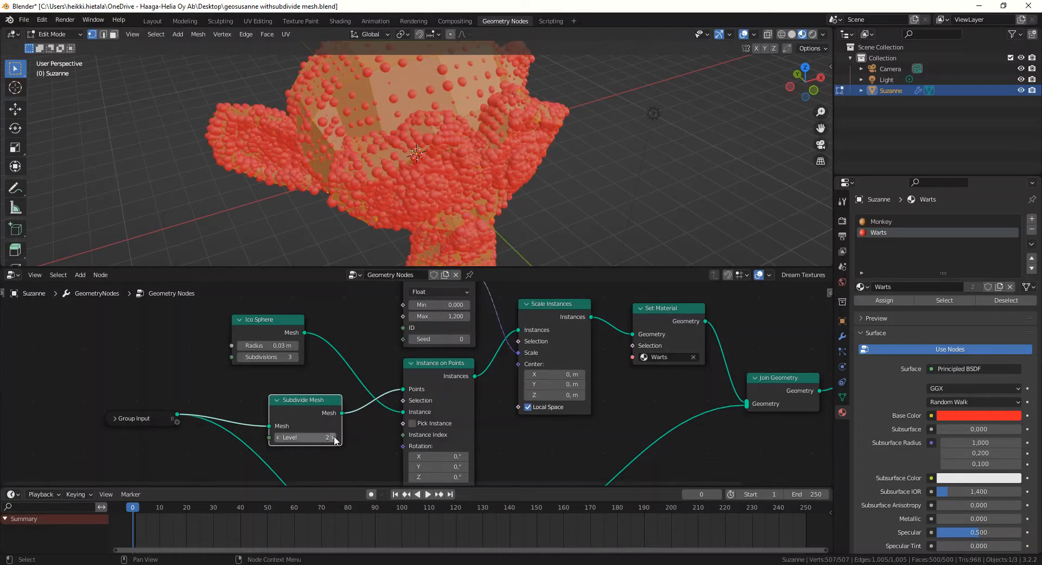
click(333, 437)
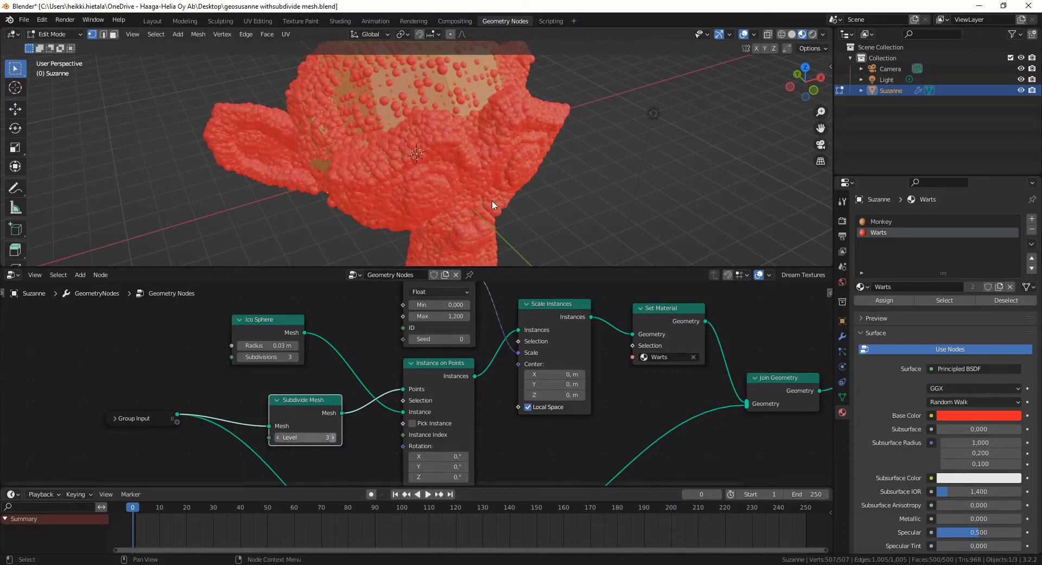
middle_drag(492, 201, 486, 169)
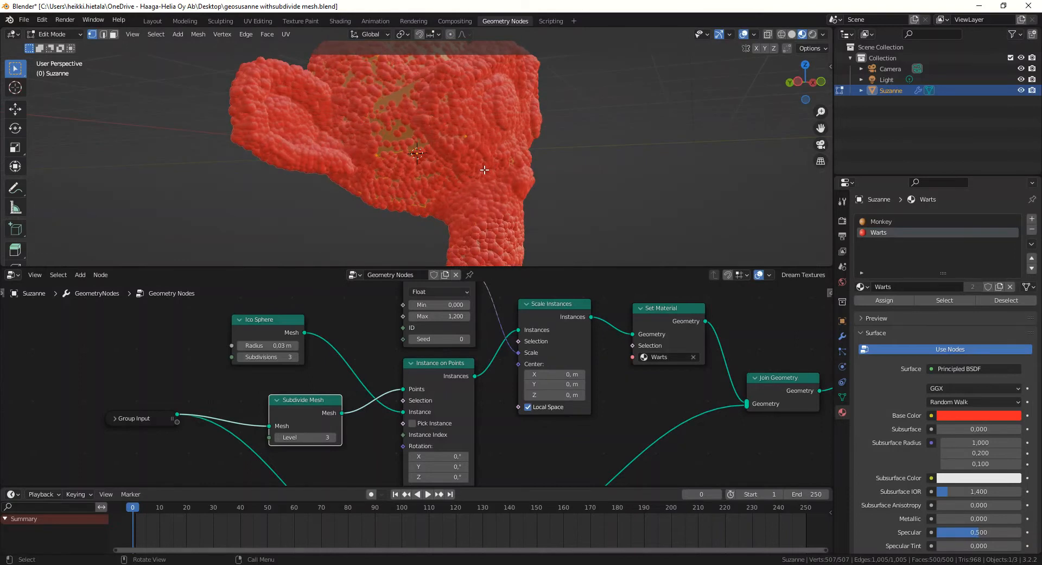
- Set the Subdivide Mesh level back to 0 and return to Object Mode
click(277, 437)
click(277, 437)
click(278, 438)
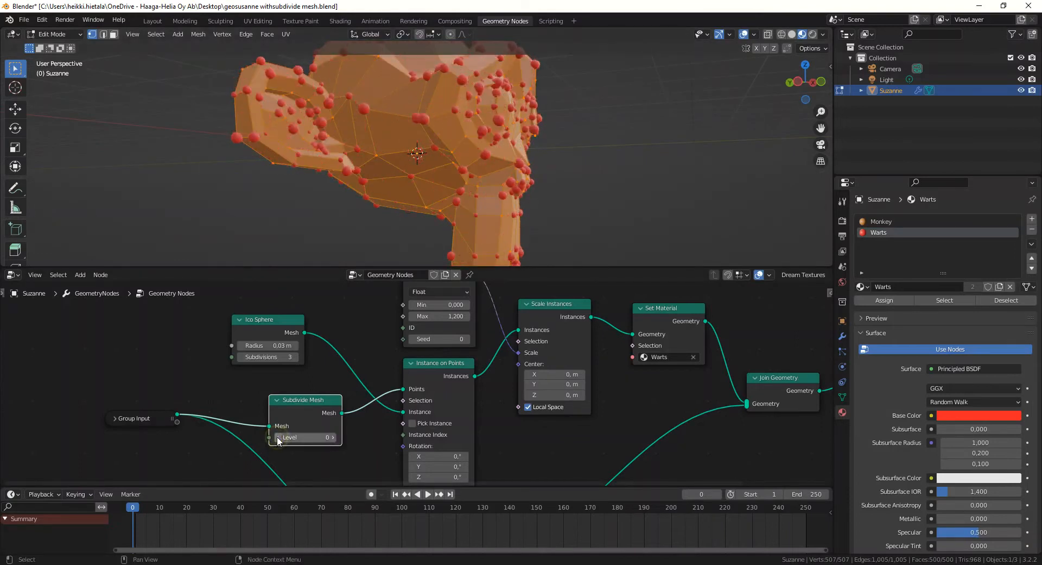
key(Tab)
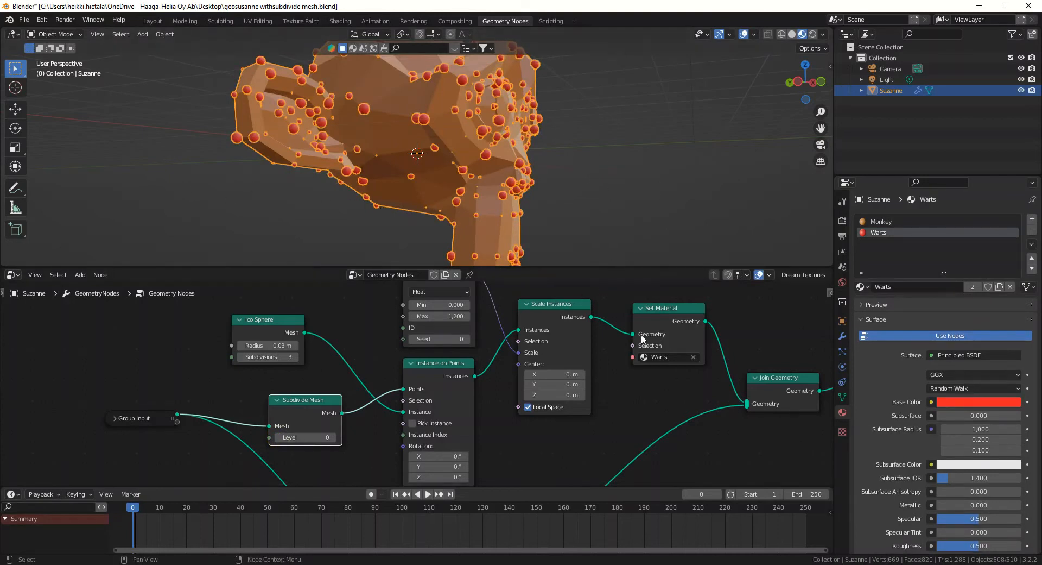
- Move the Subdivide Mesh node slightly higher, closer to the Ico Sphere node
scroll(486, 308, down, 1)
scroll(486, 308, down, 1)
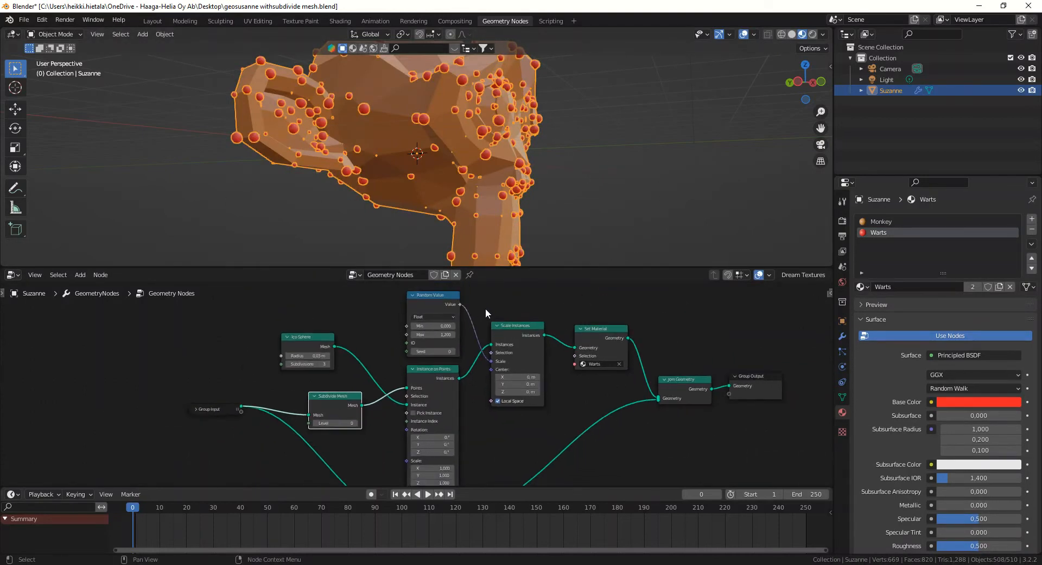
scroll(538, 315, up, 3)
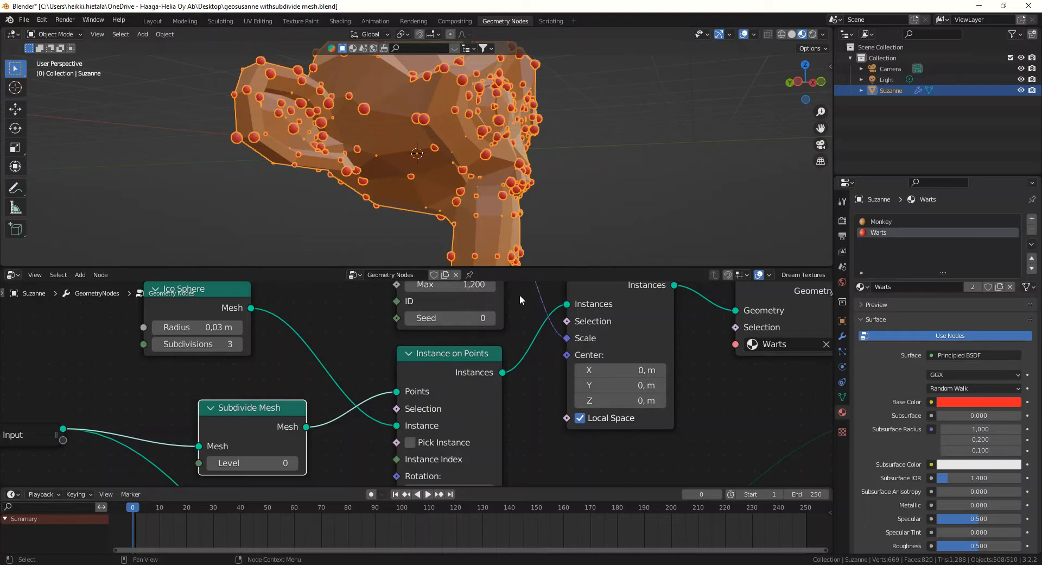
middle_drag(586, 165, 546, 205)
scroll(323, 380, down, 2)
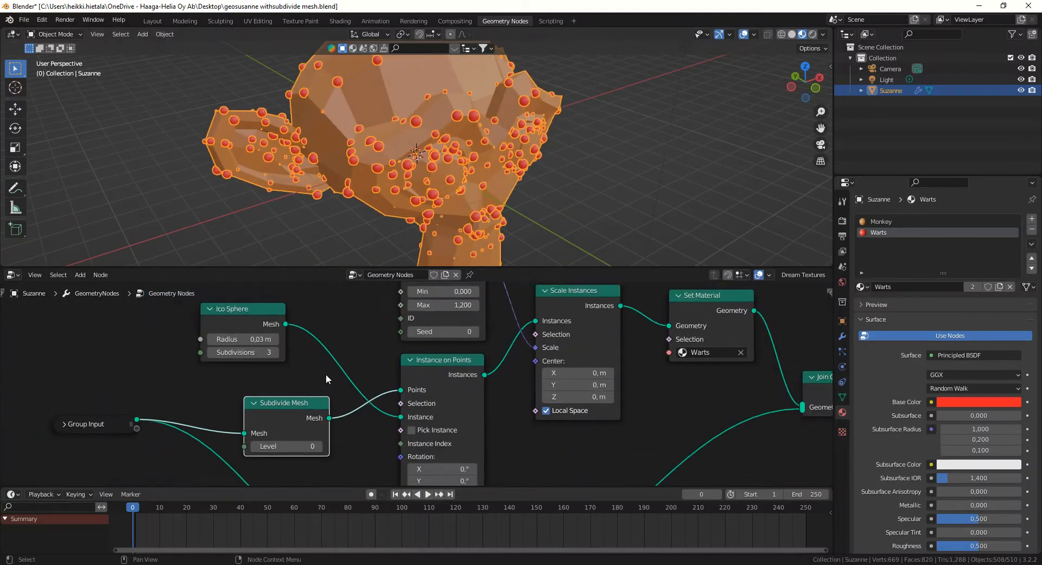
drag(317, 402, 312, 381)
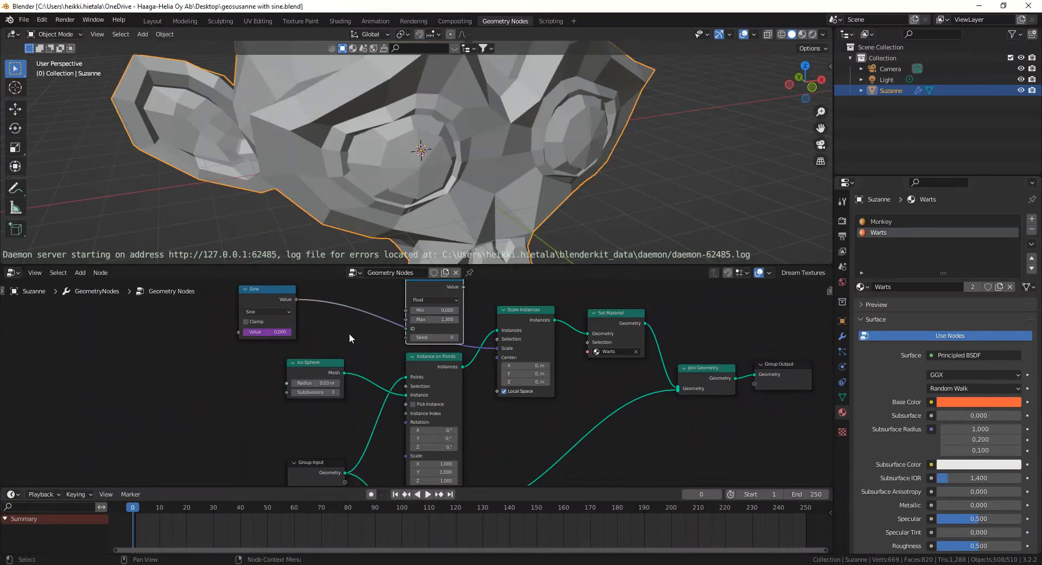
- Move the Group Input node farther from Instance on Points and show the monkey in Material Preview shading
middle_drag(540, 404, 523, 362)
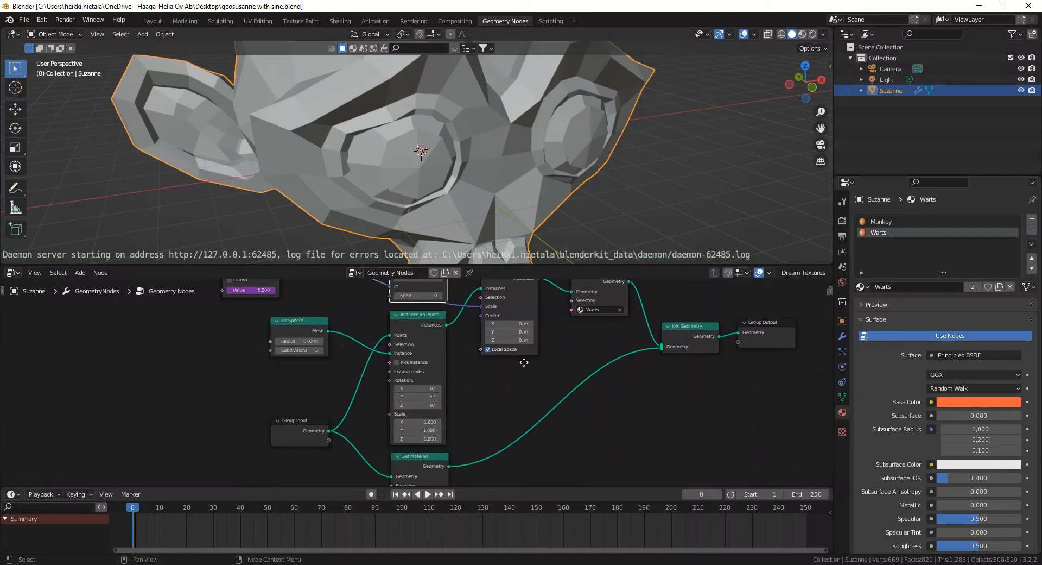
drag(314, 418, 247, 399)
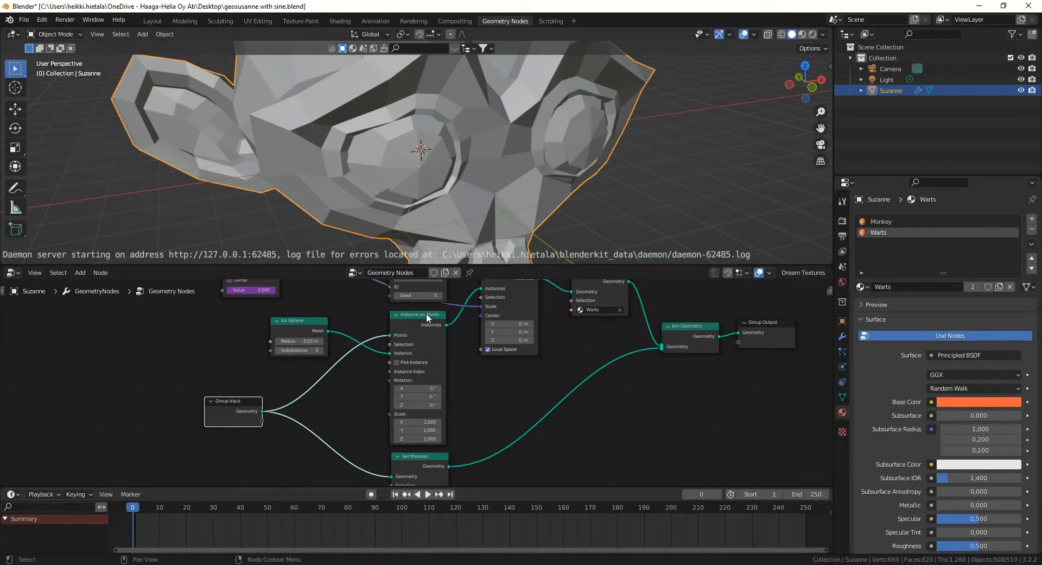
middle_drag(570, 351, 537, 422)
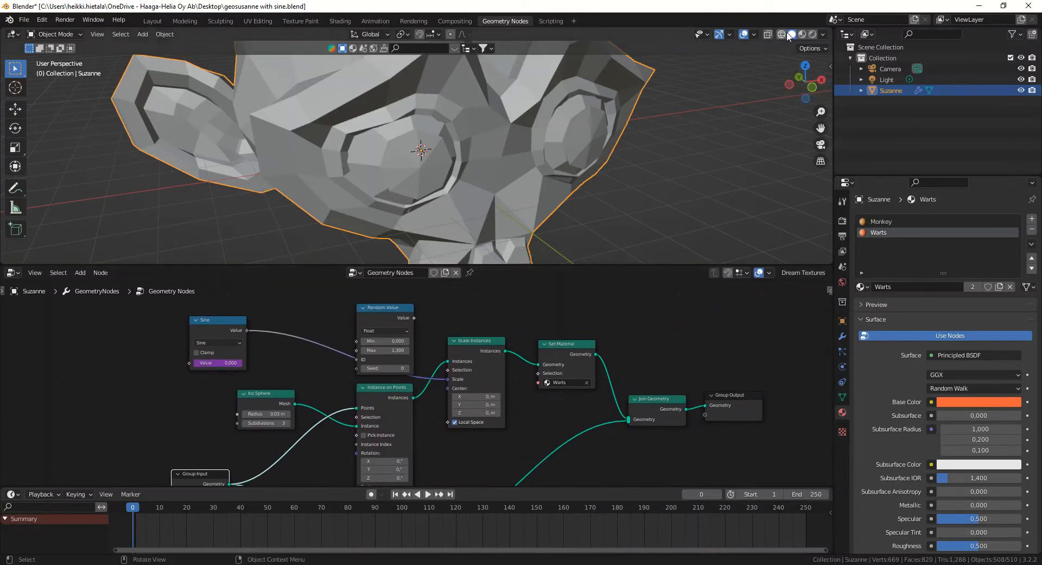
click(802, 34)
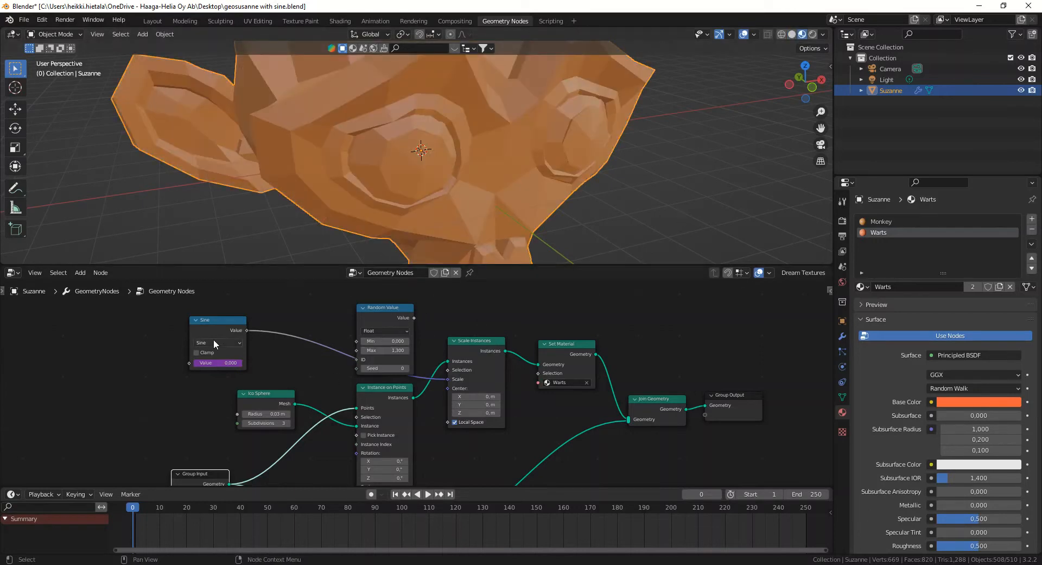
- Move the Sine node closer to the Random Value node and frame both for close viewing
drag(218, 322, 267, 323)
scroll(270, 335, up, 2)
scroll(269, 331, up, 1)
middle_drag(268, 331, 430, 388)
scroll(428, 389, up, 5)
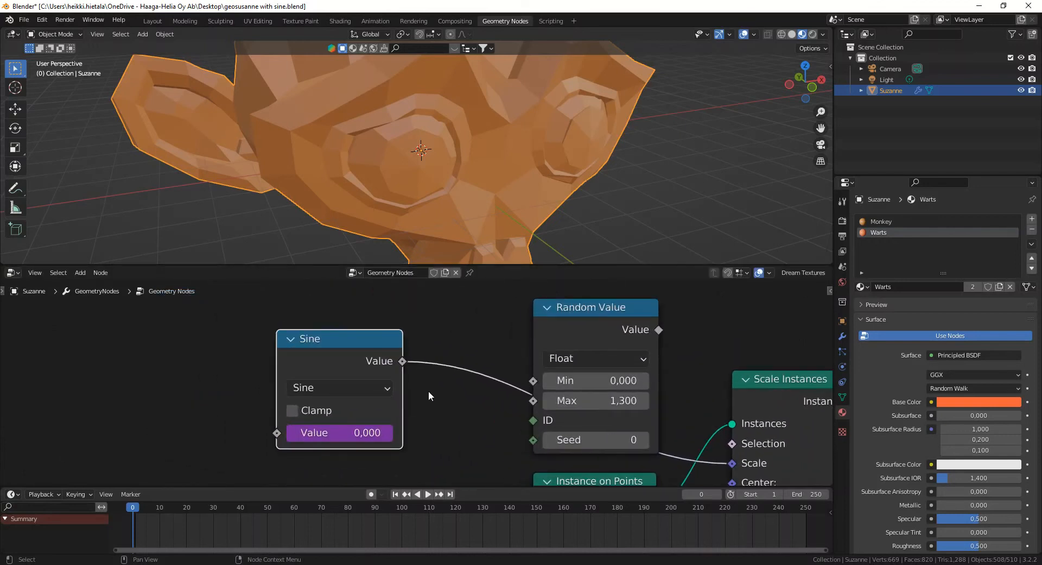
- Review the math operations available for the Sine node and try to increase its driven Value
click(389, 387)
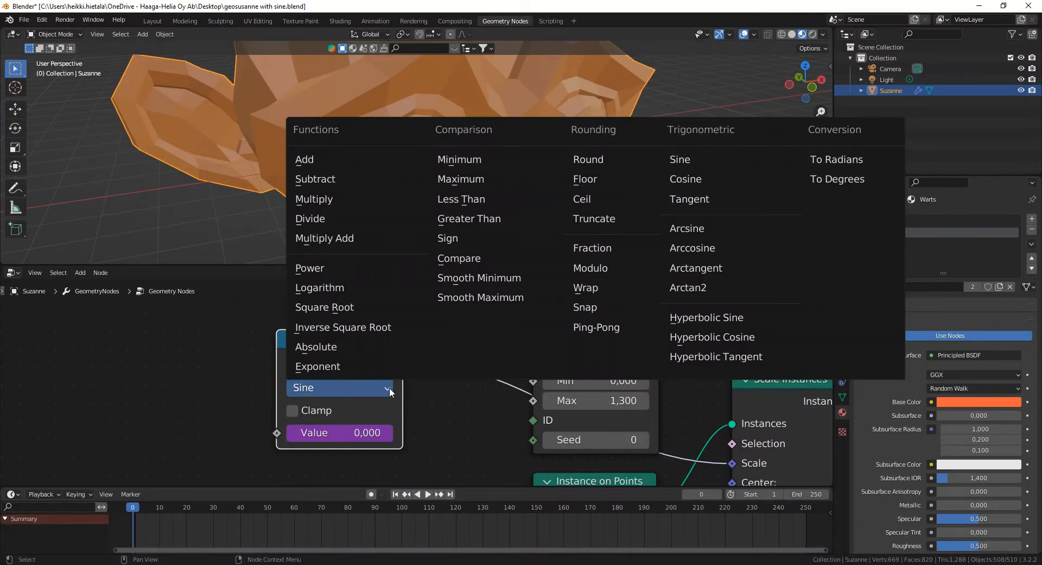
click(389, 386)
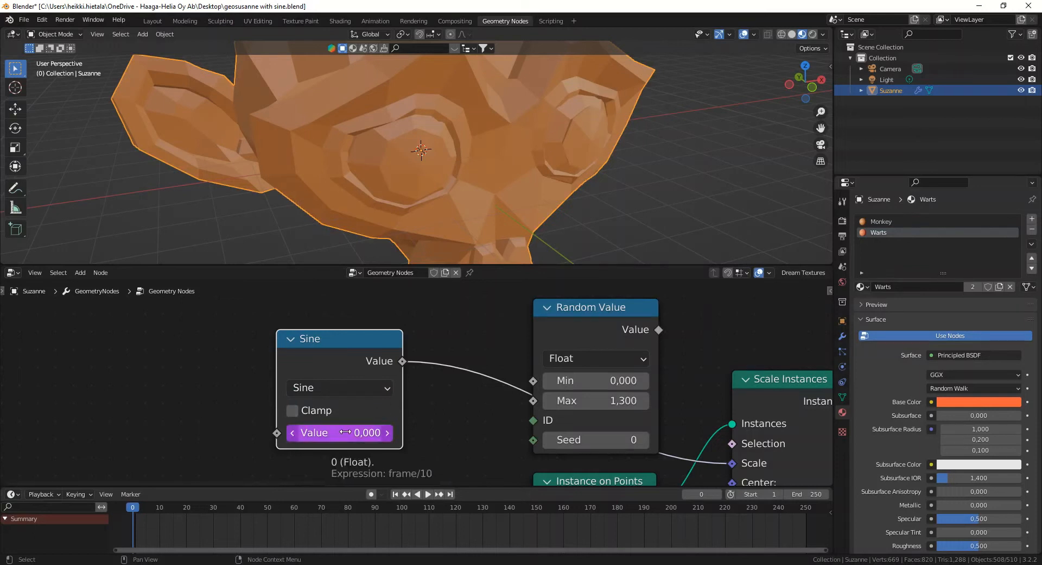
click(391, 435)
click(389, 437)
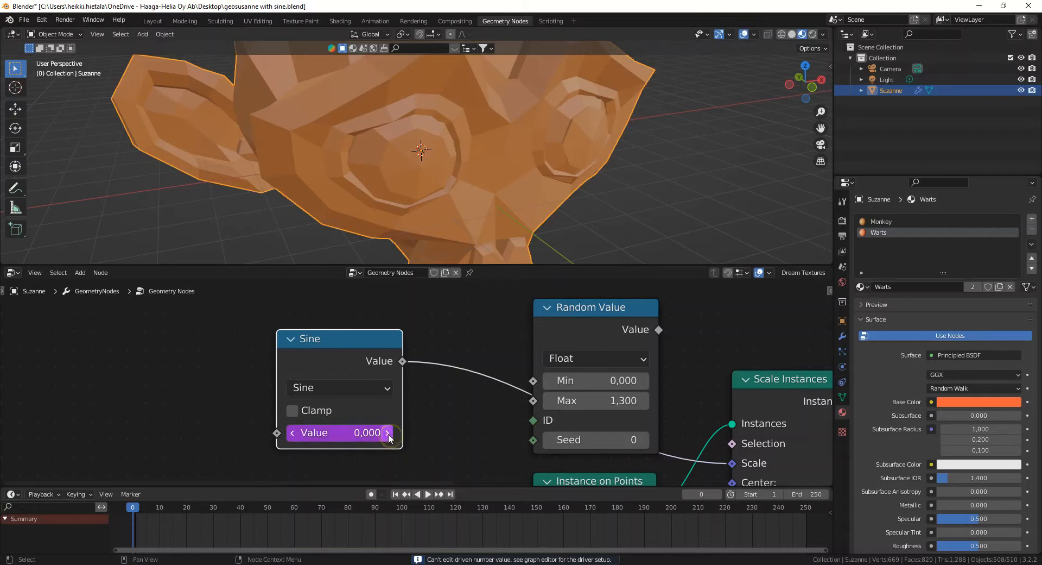
- Check the driver expression behind the Sine node's Value and turn on the Screencast Keys overlay
double_click(361, 433)
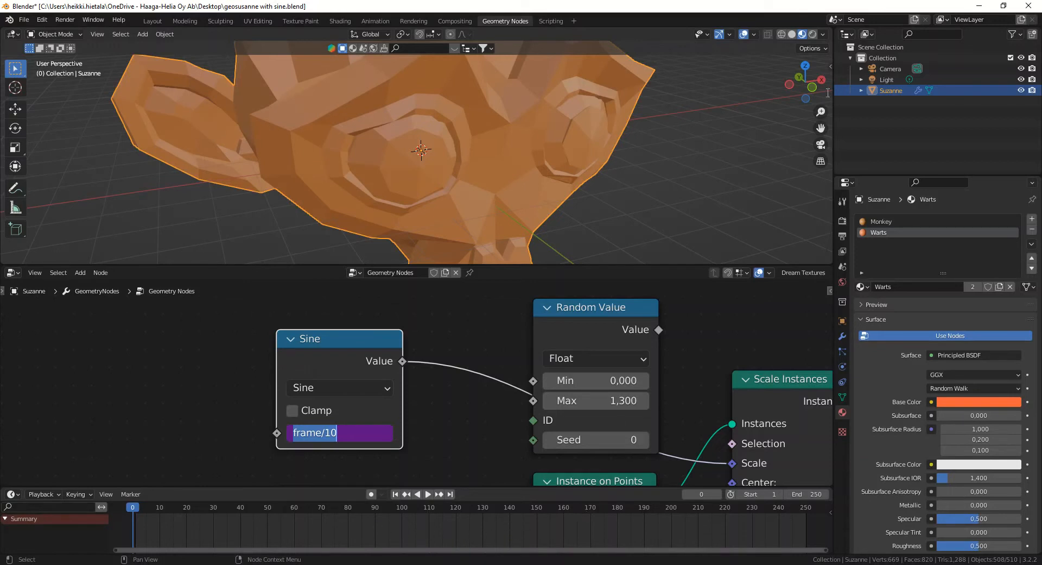
click(831, 66)
click(831, 66)
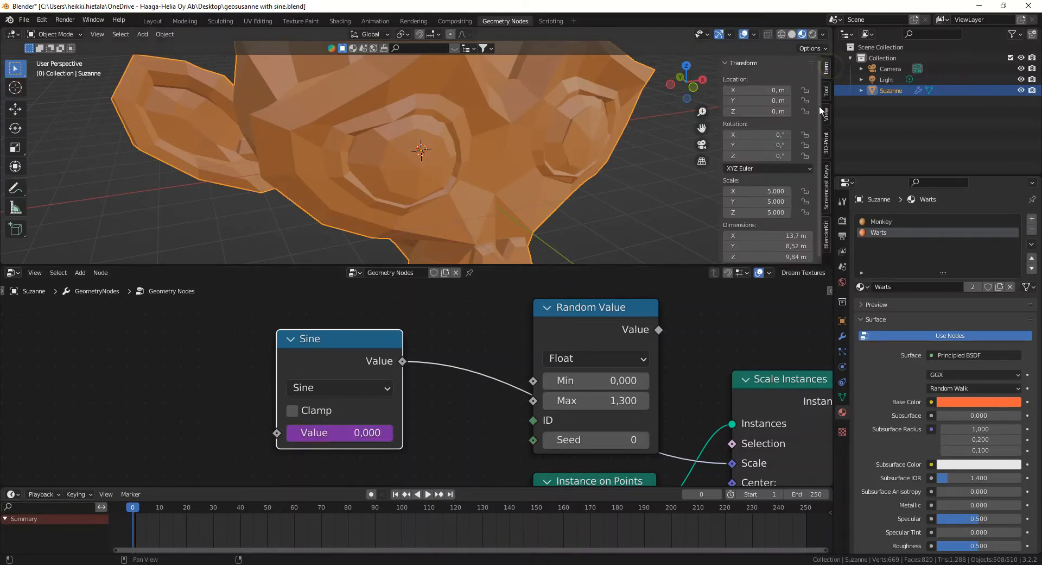
click(827, 173)
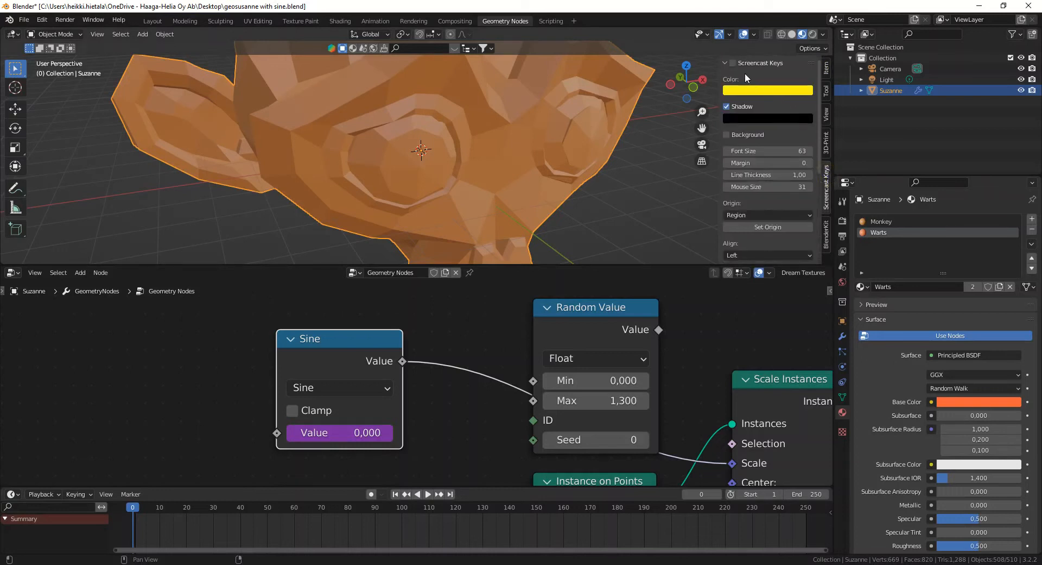
click(732, 63)
click(458, 396)
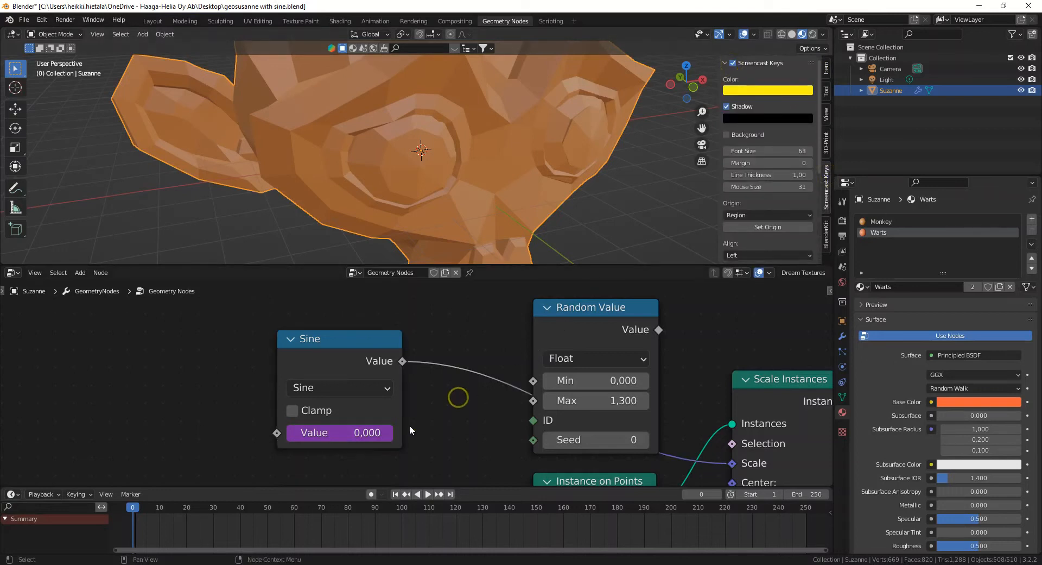
- Review the Sine node's Value expression again, then play the animation and scrub it to frame 42
mouse_move(333, 433)
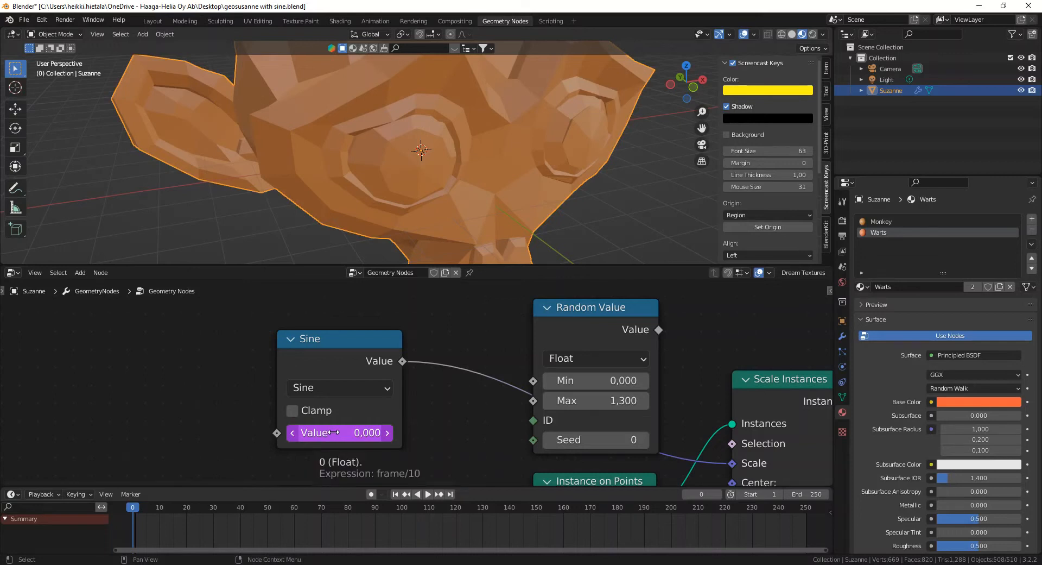
click(332, 432)
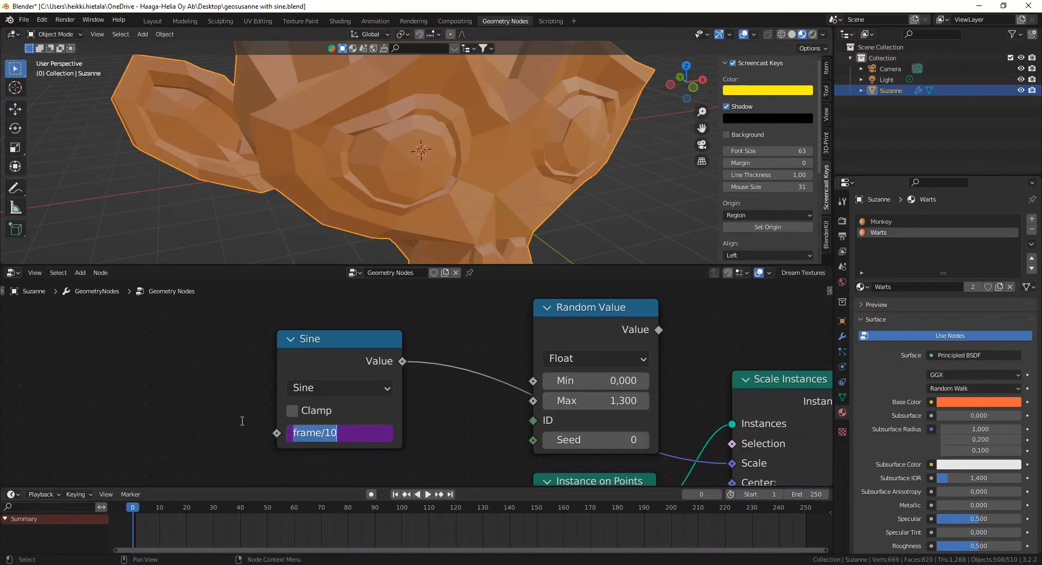
scroll(236, 415, down, 3)
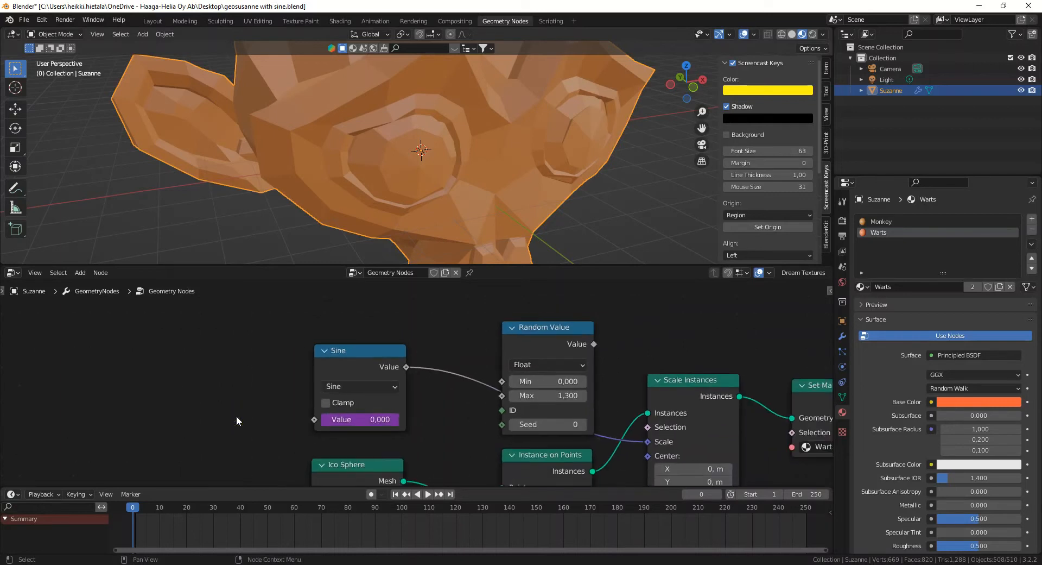
key(space)
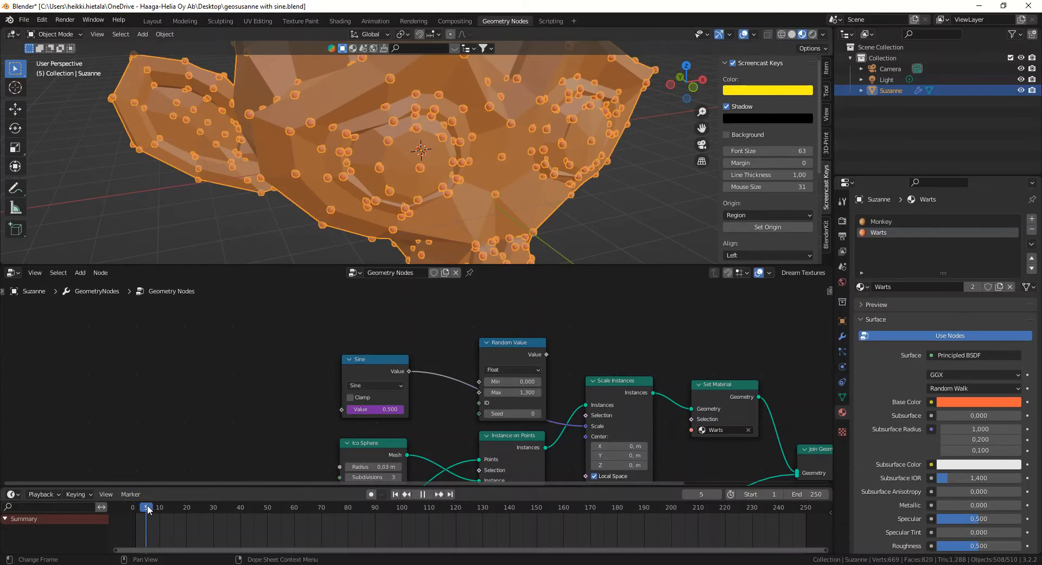
drag(169, 508, 246, 509)
key(space)
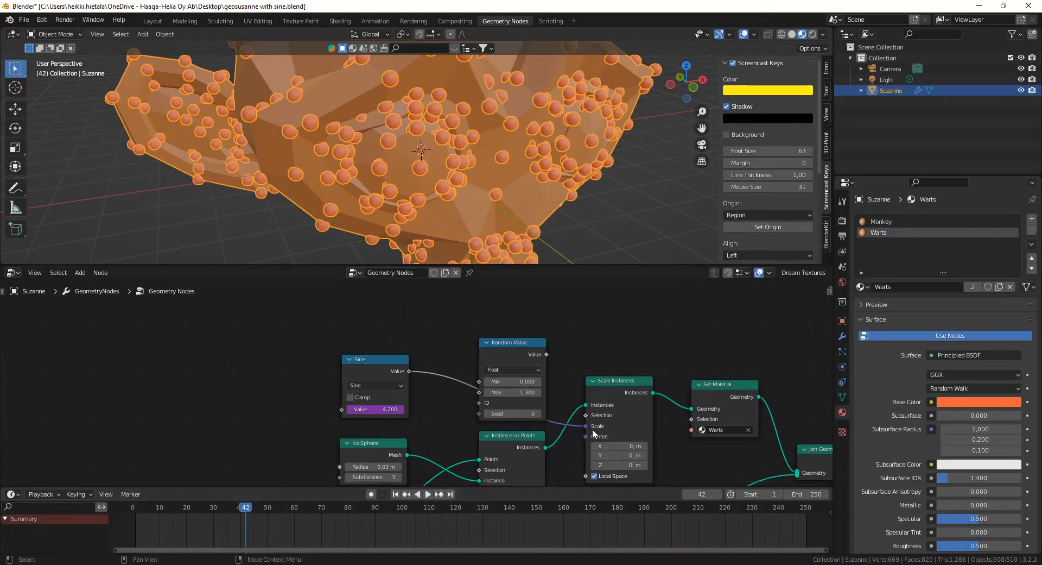
- Nudge the Sine node slightly and replay the animation from frame 1, stopping it at frame 150
drag(386, 360, 383, 358)
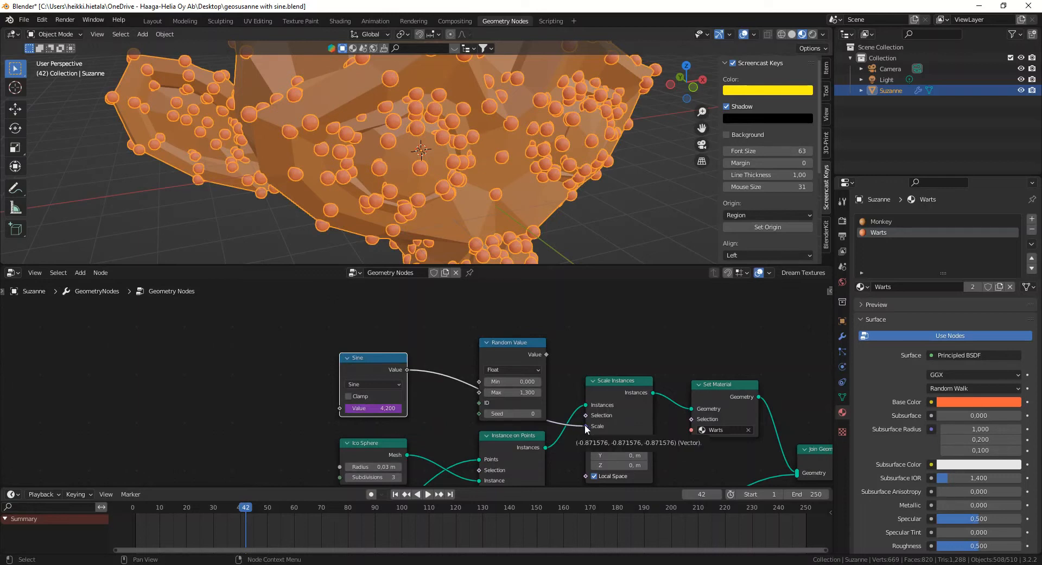
click(602, 379)
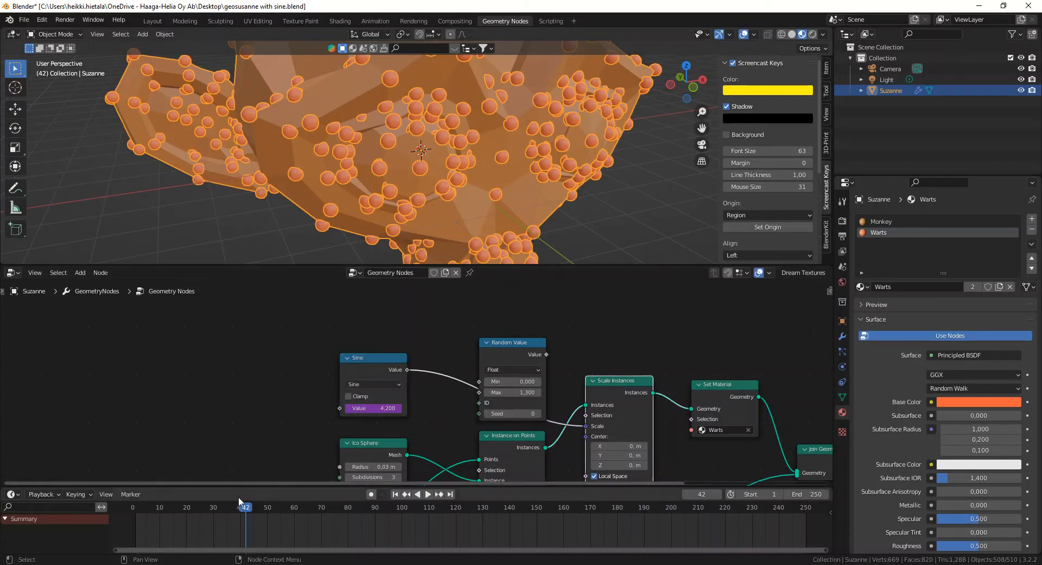
drag(248, 508, 140, 510)
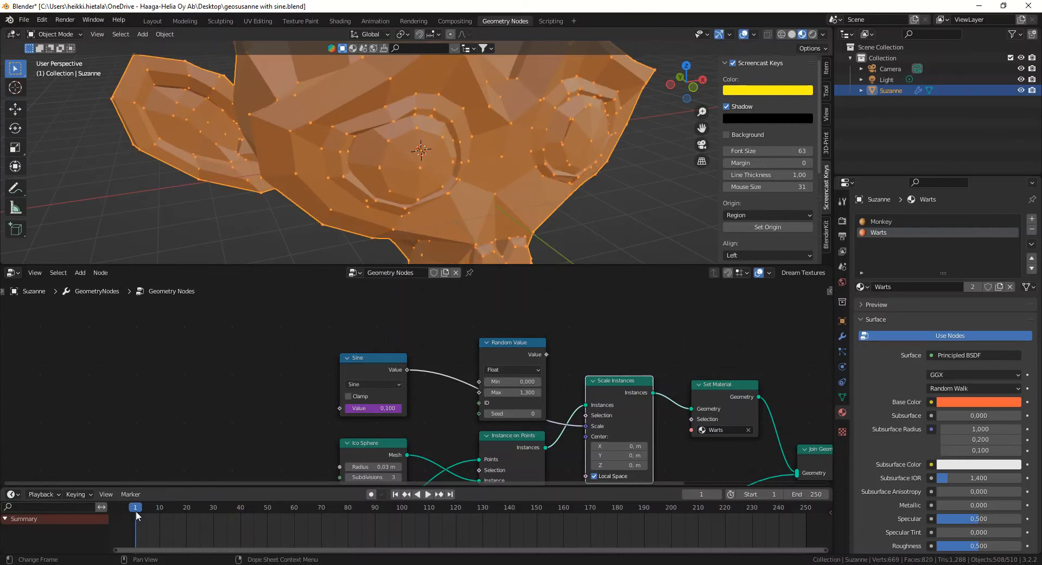
key(space)
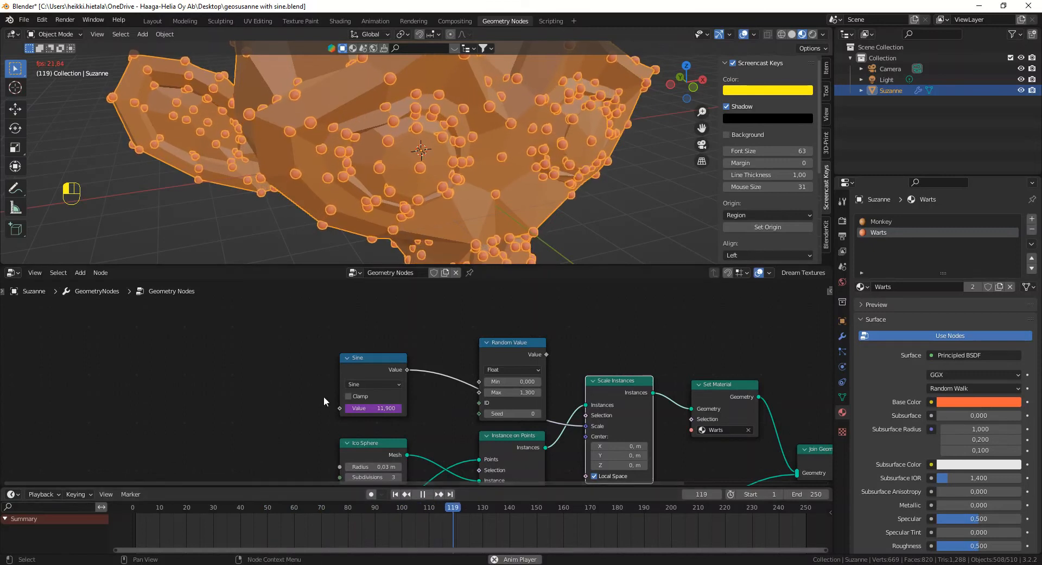
scroll(410, 403, up, 1)
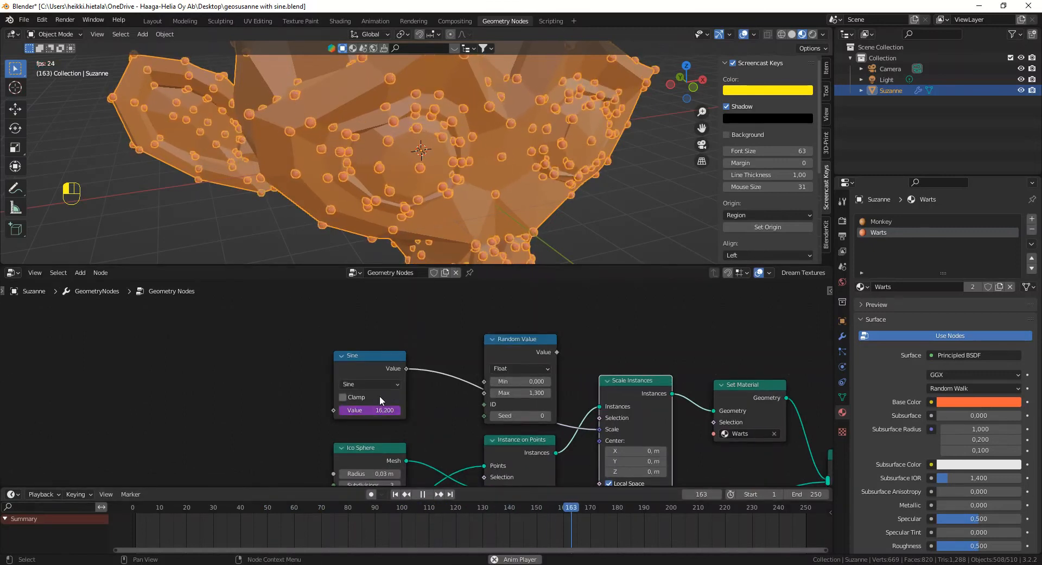
scroll(380, 393, down, 1)
middle_drag(480, 392, 375, 353)
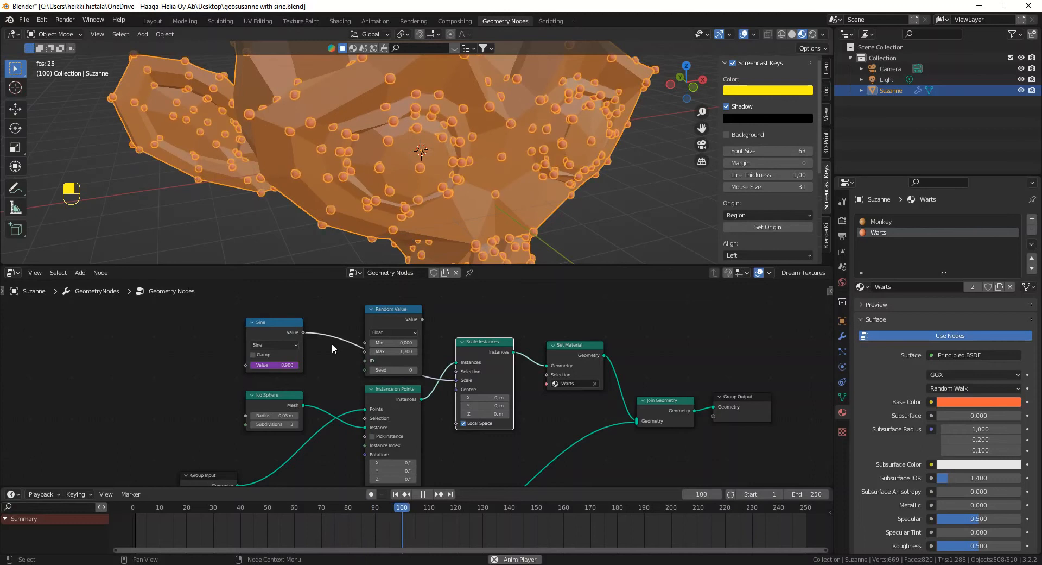
click(284, 321)
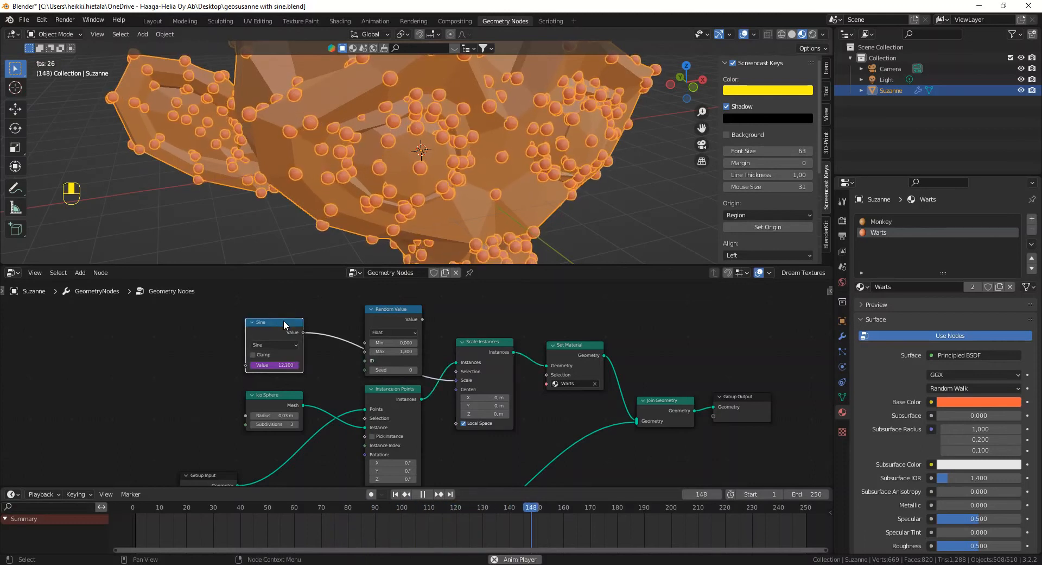
key(space)
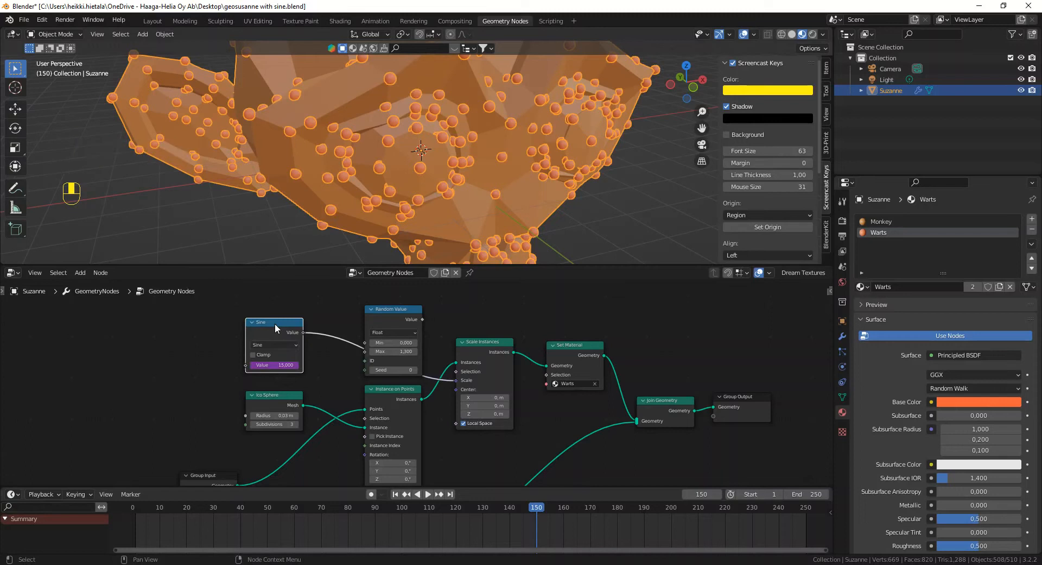
- Change the Sine node's Value expression to frame/50 and play the animation from frame 0
click(278, 366)
click(242, 381)
scroll(242, 381, up, 4)
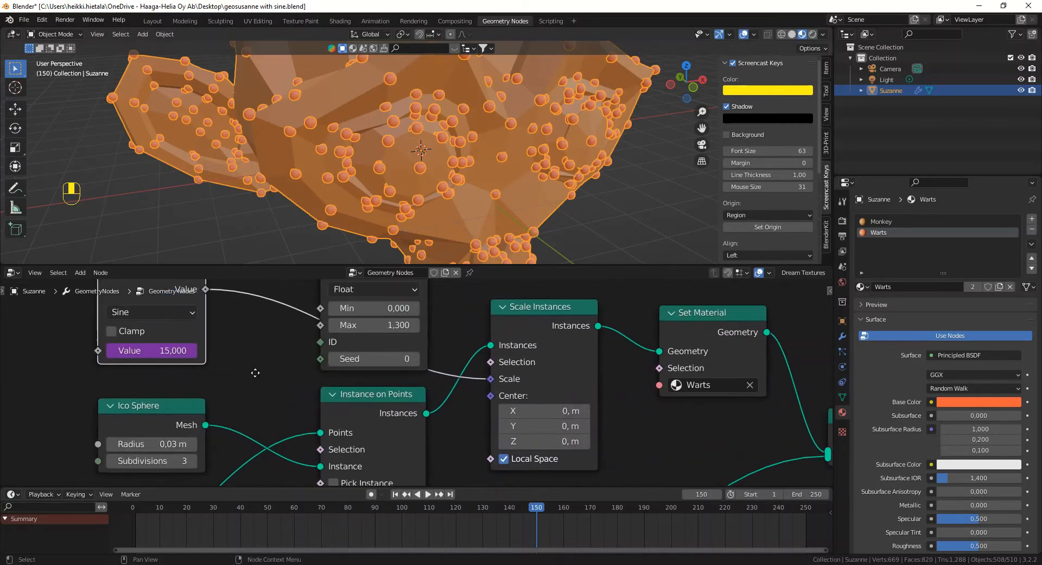
scroll(417, 383, up, 2)
click(349, 371)
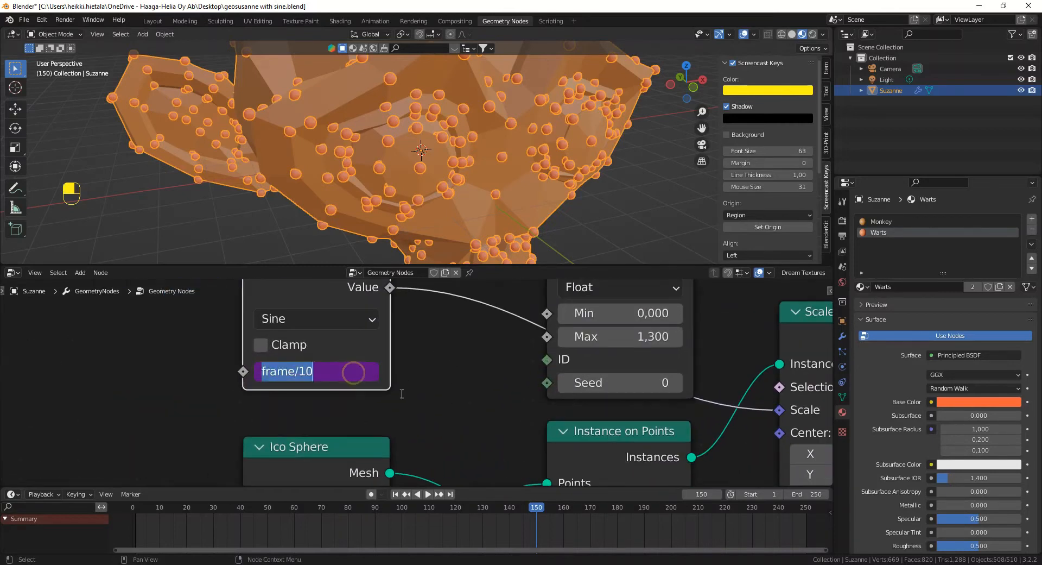
click(354, 369)
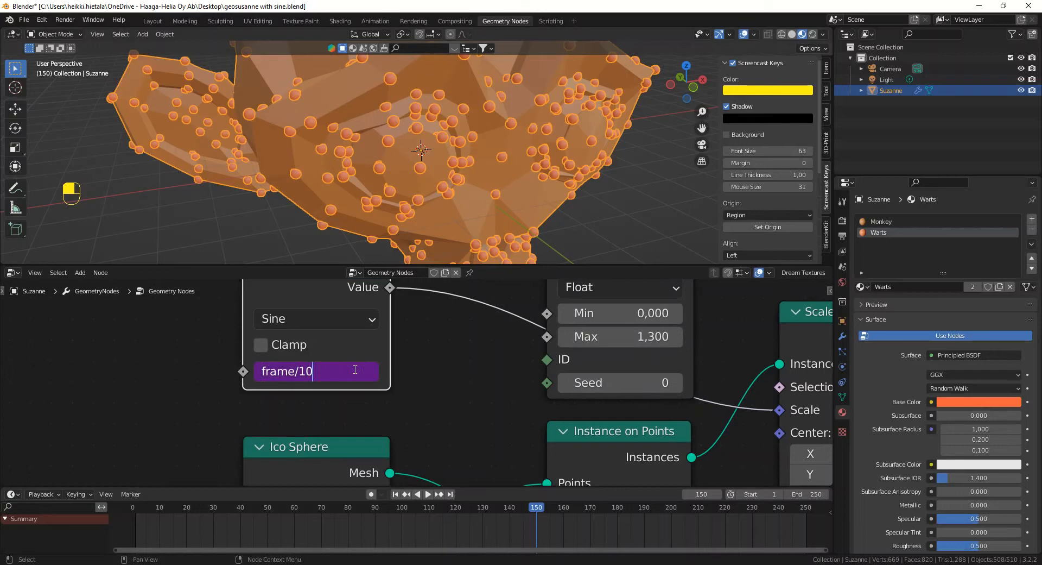
key(BackSpace)
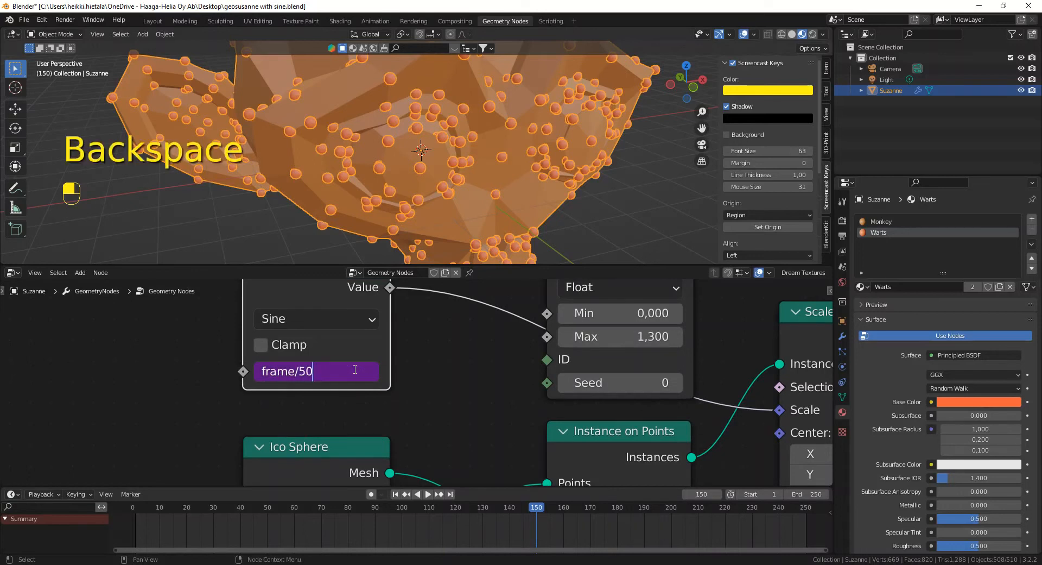
click(147, 493)
drag(533, 506, 125, 500)
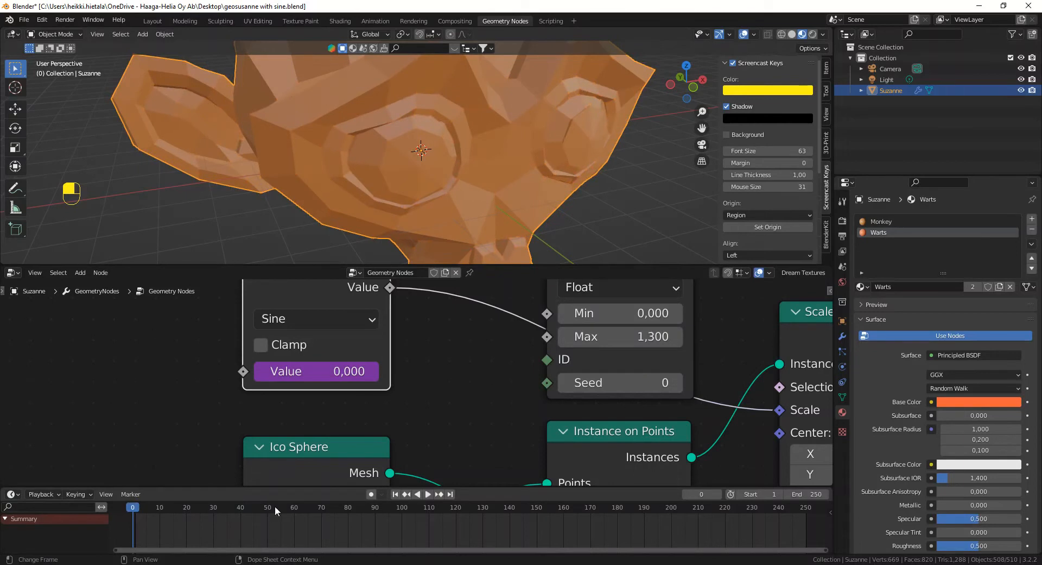
key(space)
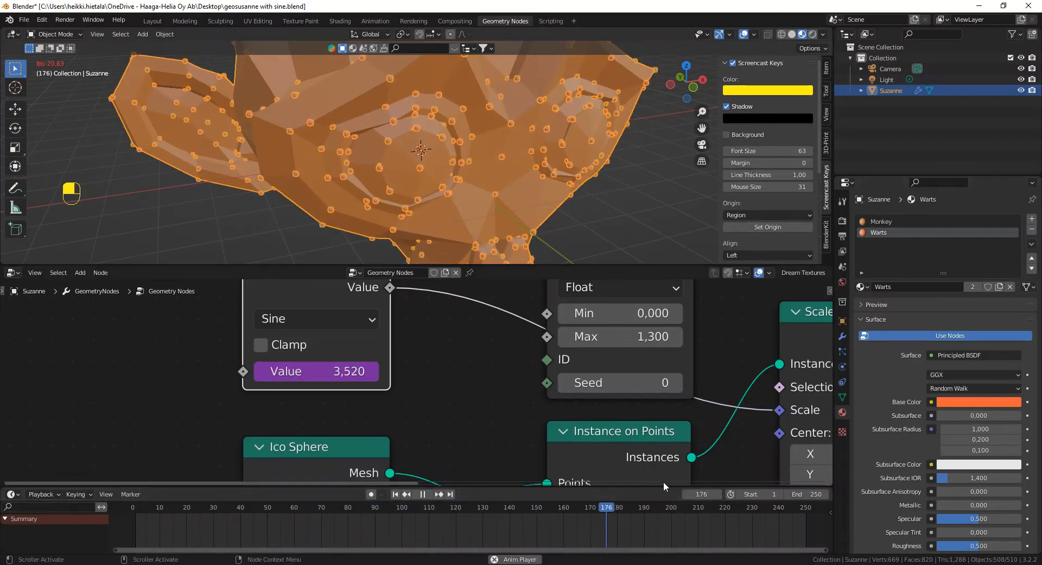
- Switch to the file geosusanne points on faces with animation.blend and scrub its timeline to frame 38 with the monkey's face in close view
key(alt+Tab)
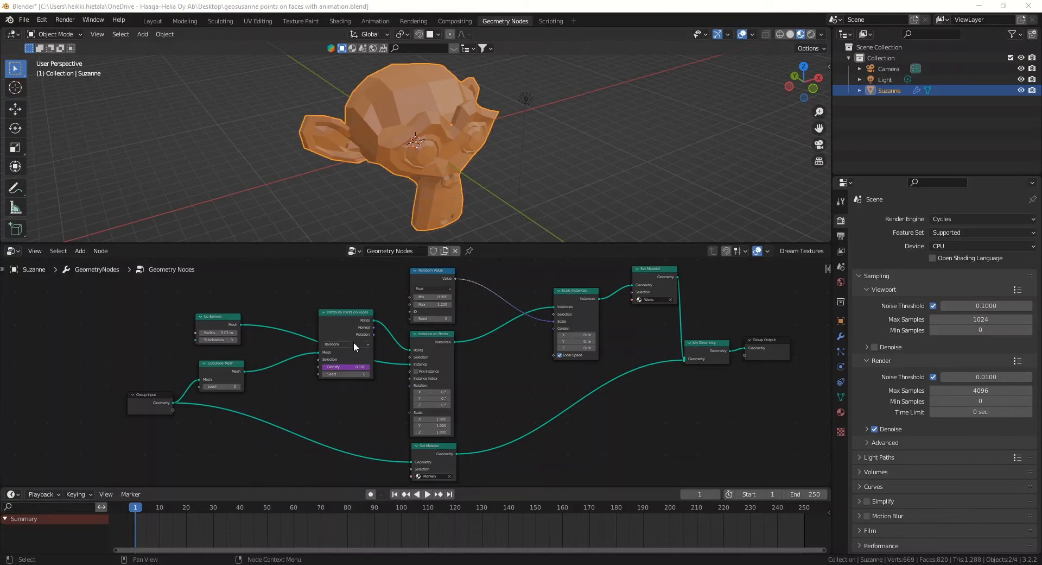
scroll(416, 158, up, 8)
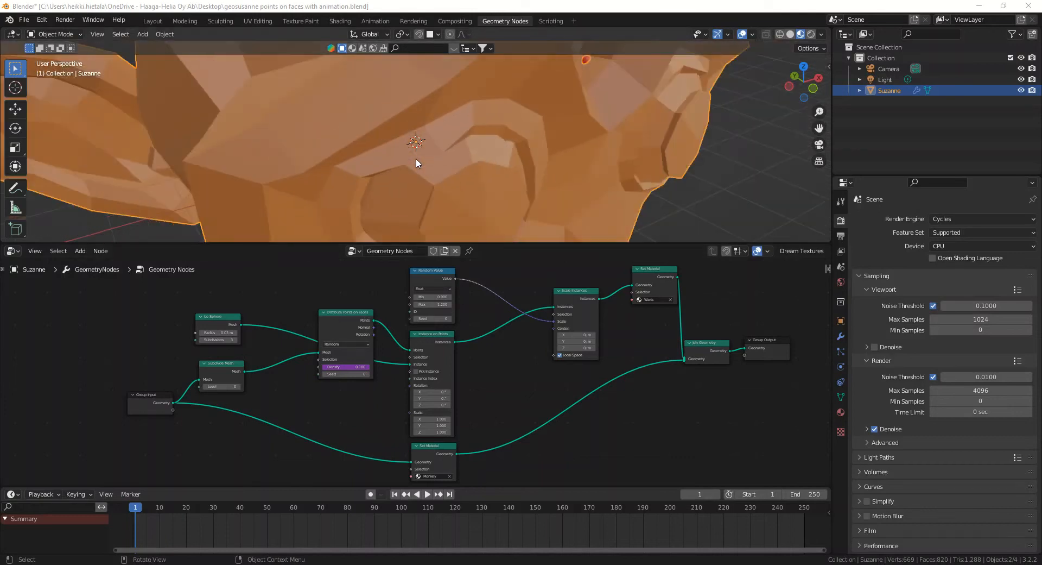
drag(136, 507, 235, 509)
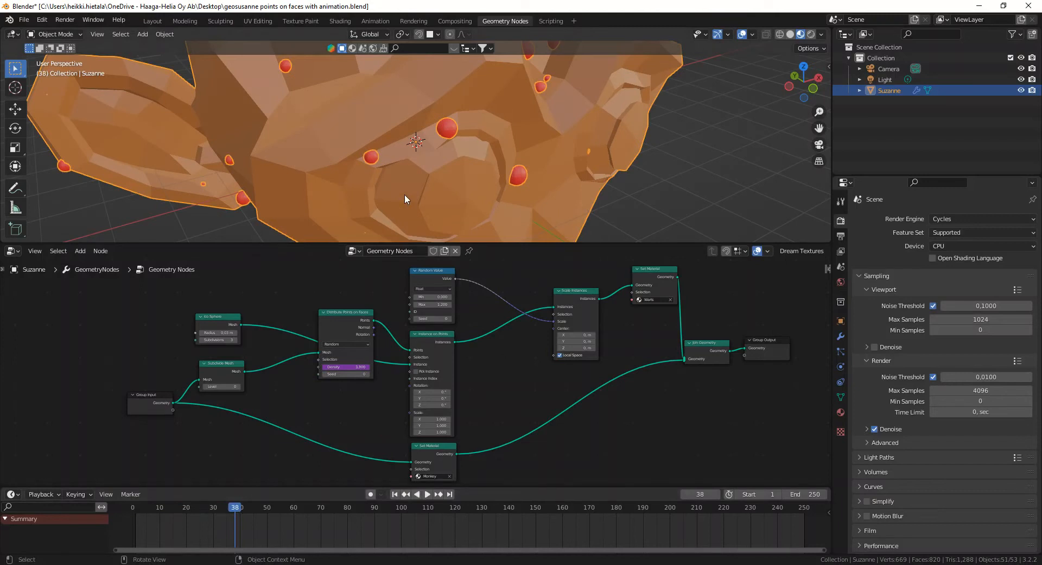
- Compare the wart positions with Suzanne's vertices in Edit Mode, then return to Object Mode
key(Tab)
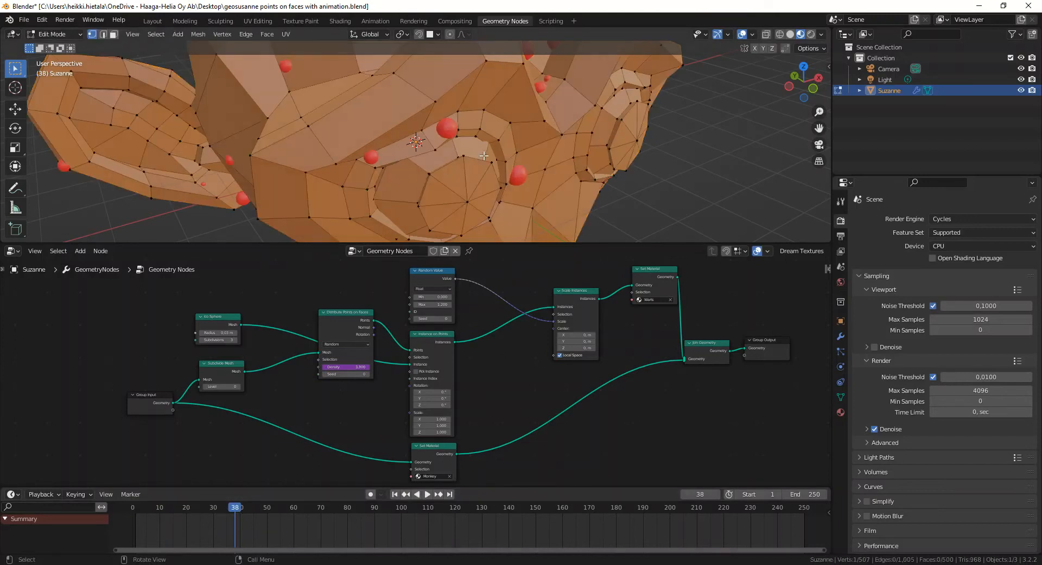
key(Tab)
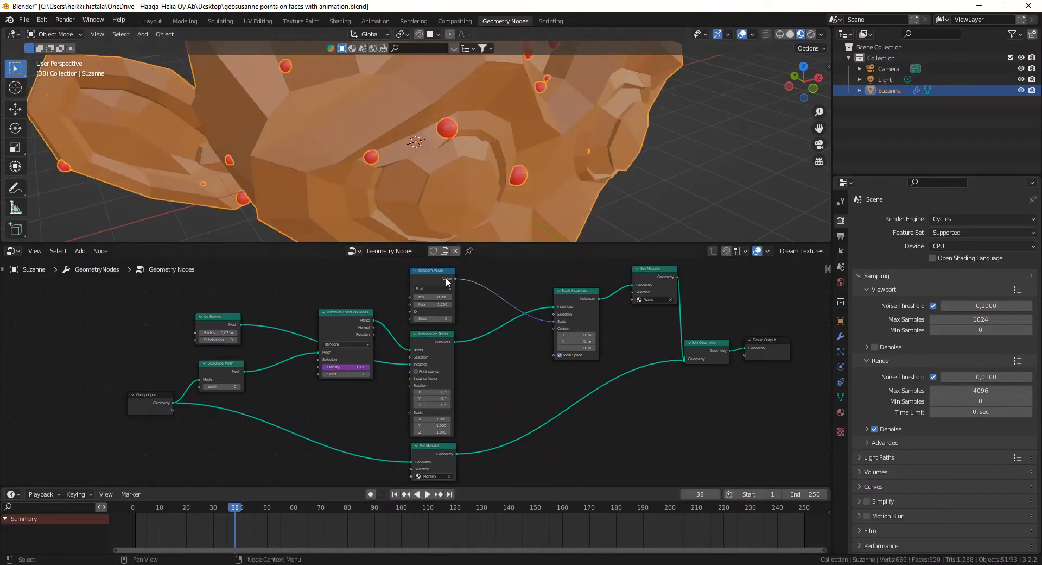
- Move the Subdivide Mesh and Distribute Points on Faces nodes closer to each other
scroll(343, 349, up, 3)
middle_drag(340, 345, 474, 382)
scroll(438, 336, up, 1)
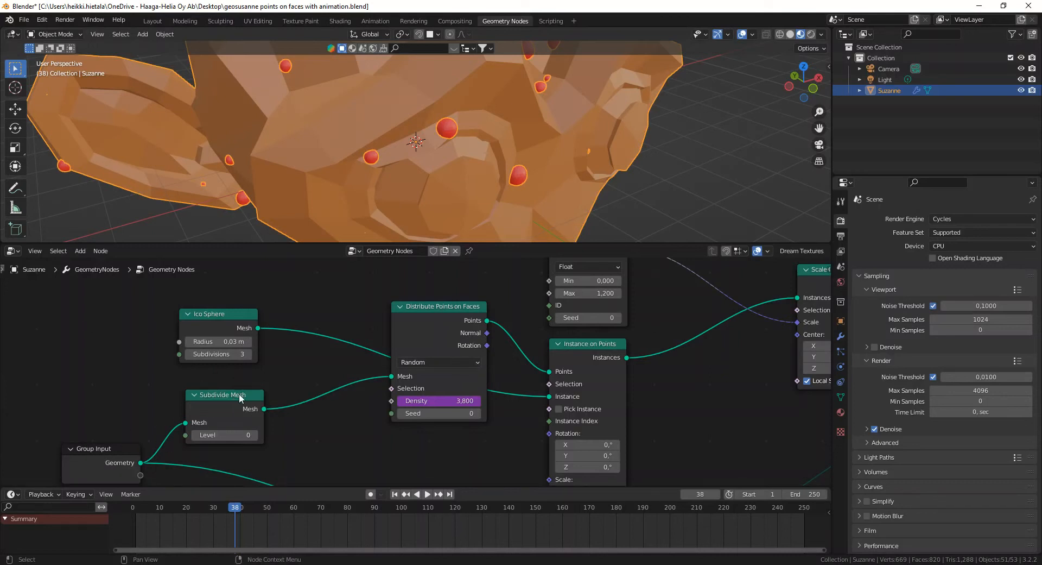
drag(238, 393, 264, 388)
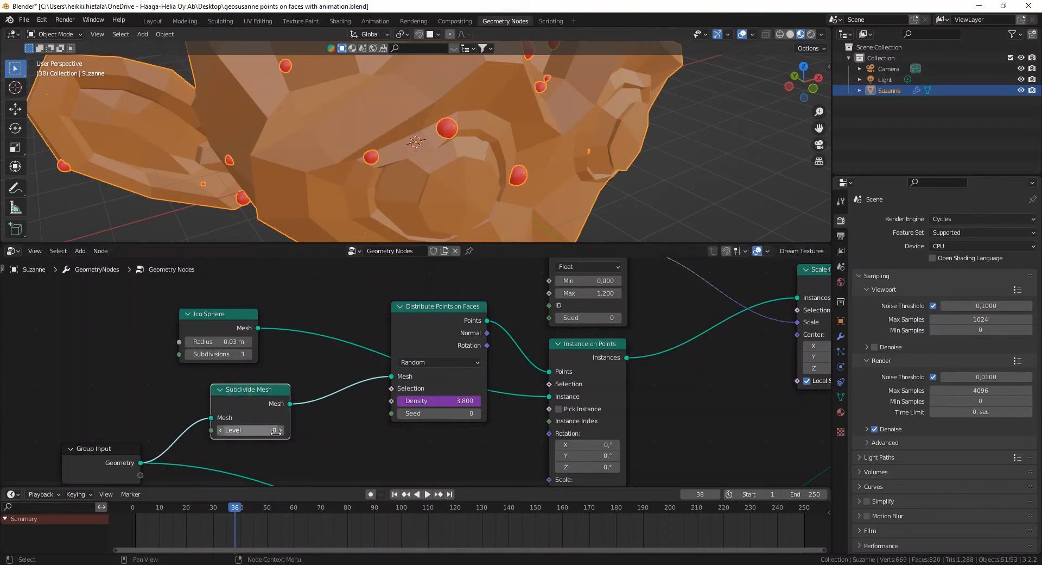
drag(425, 307, 387, 311)
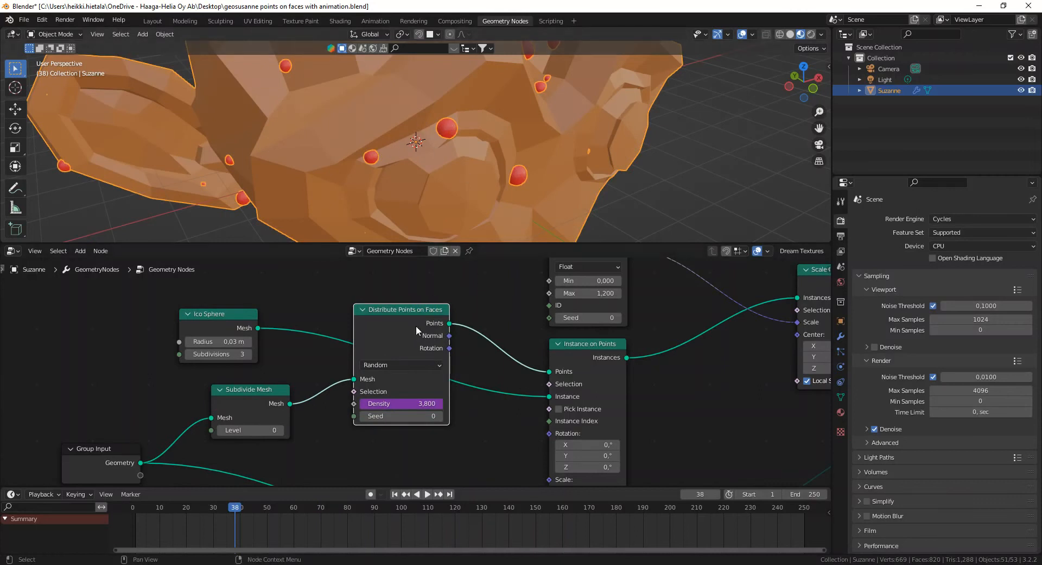
- Try the Poisson Disk method on Distribute Points on Faces, playing the animation and scrubbing to frame 24
click(438, 365)
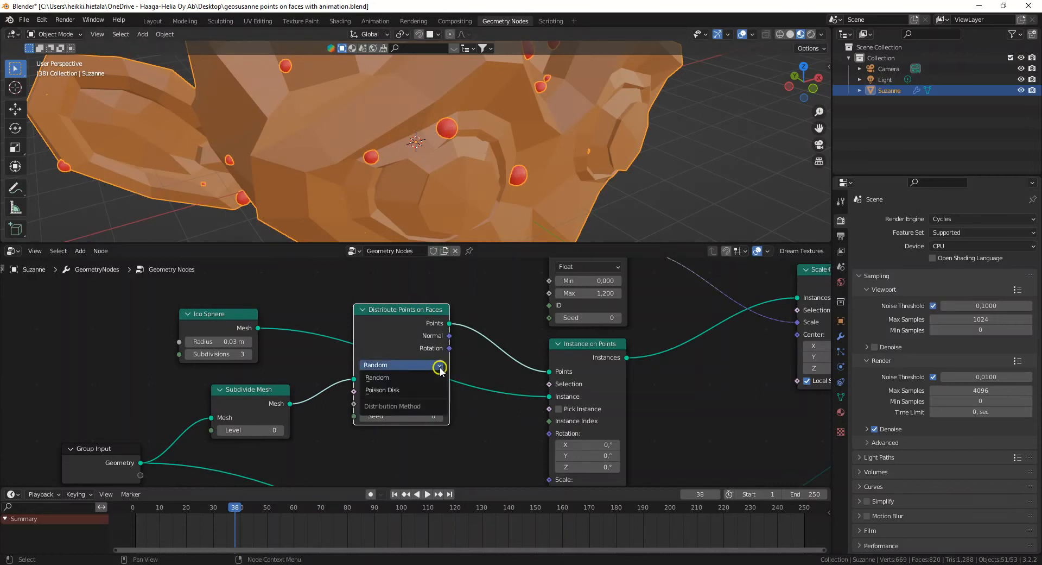
click(413, 389)
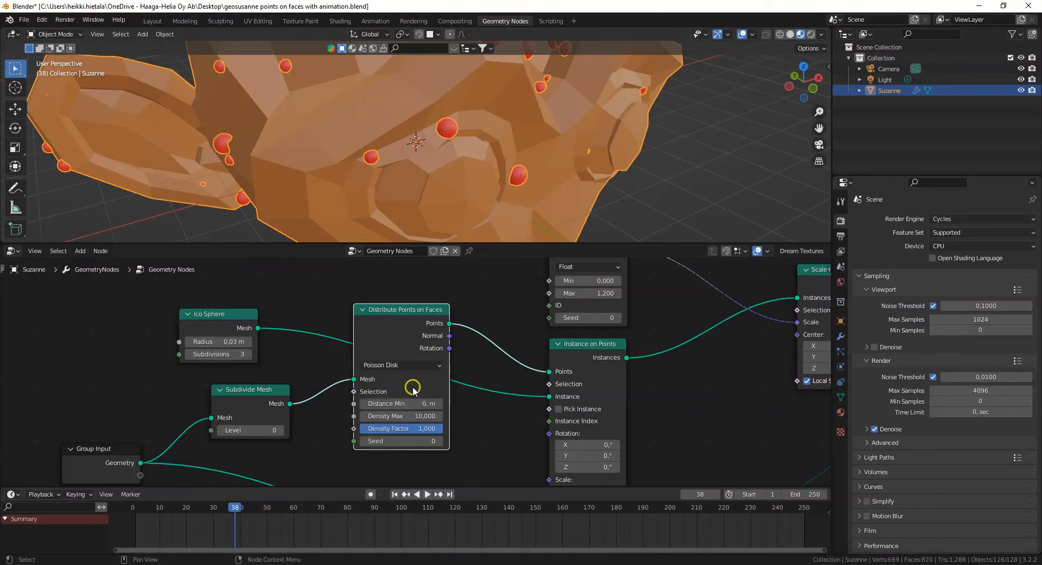
key(space)
drag(346, 508, 198, 510)
- Set Distribute Points on Faces back to the Random method and move the node slightly lower
click(437, 362)
click(419, 372)
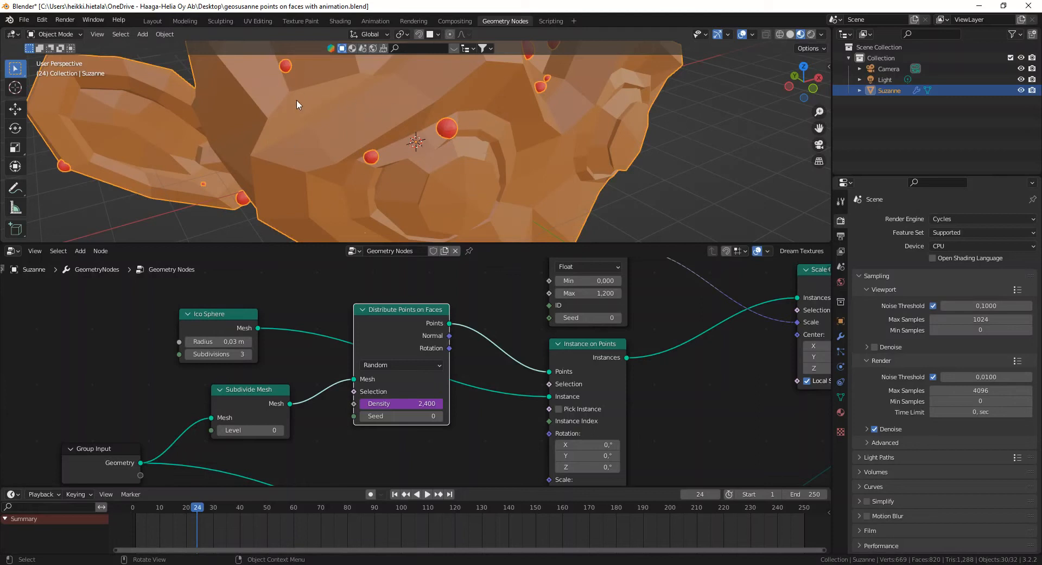
drag(405, 312, 410, 325)
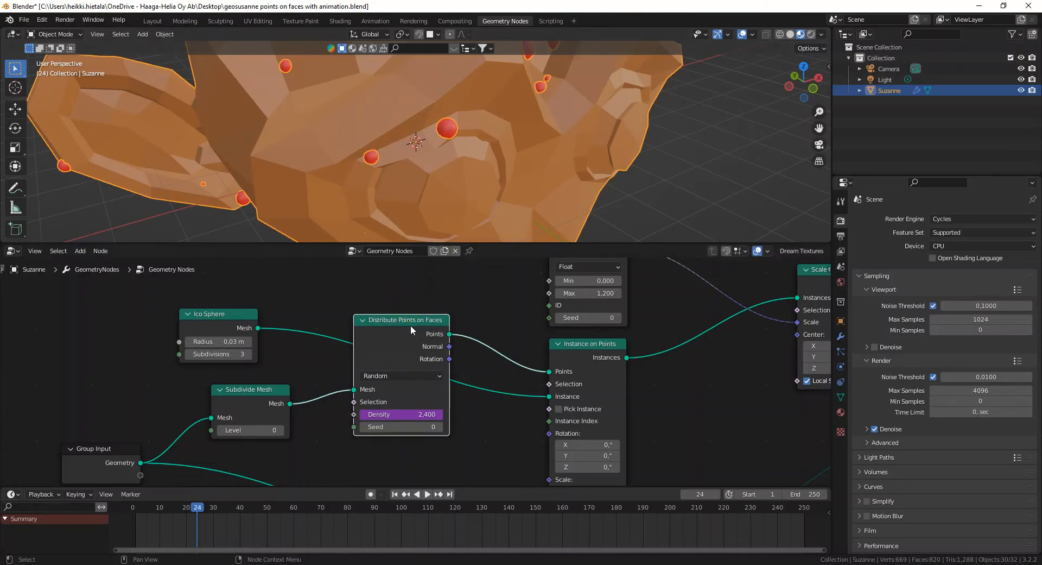
- Move the Ico Sphere node up and closer to Distribute Points on Faces, and shift Distribute Points on Faces slightly lower
drag(251, 315, 295, 296)
drag(428, 327, 420, 334)
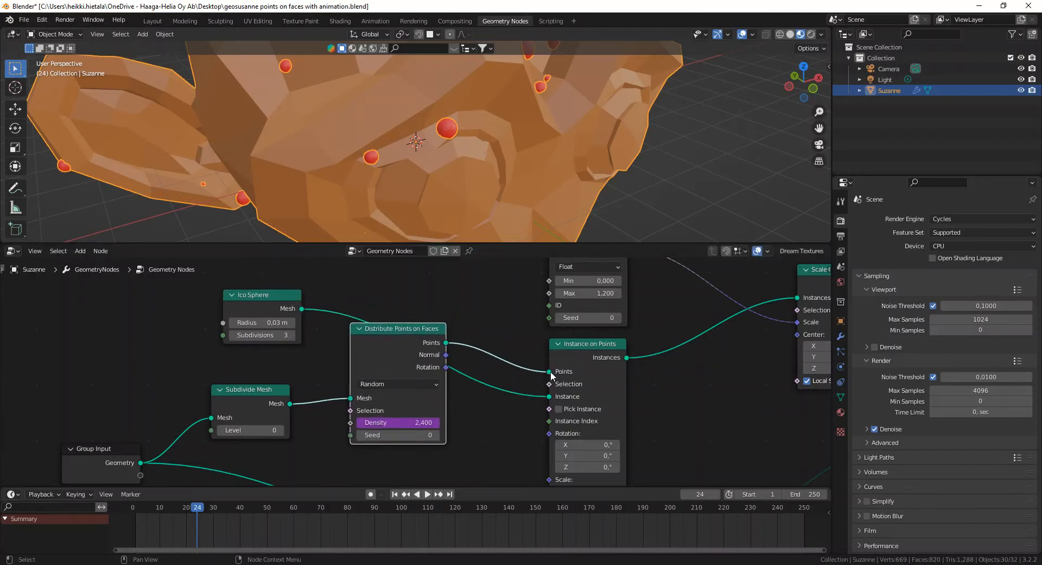
mouse_move(552, 375)
scroll(652, 335, down, 4)
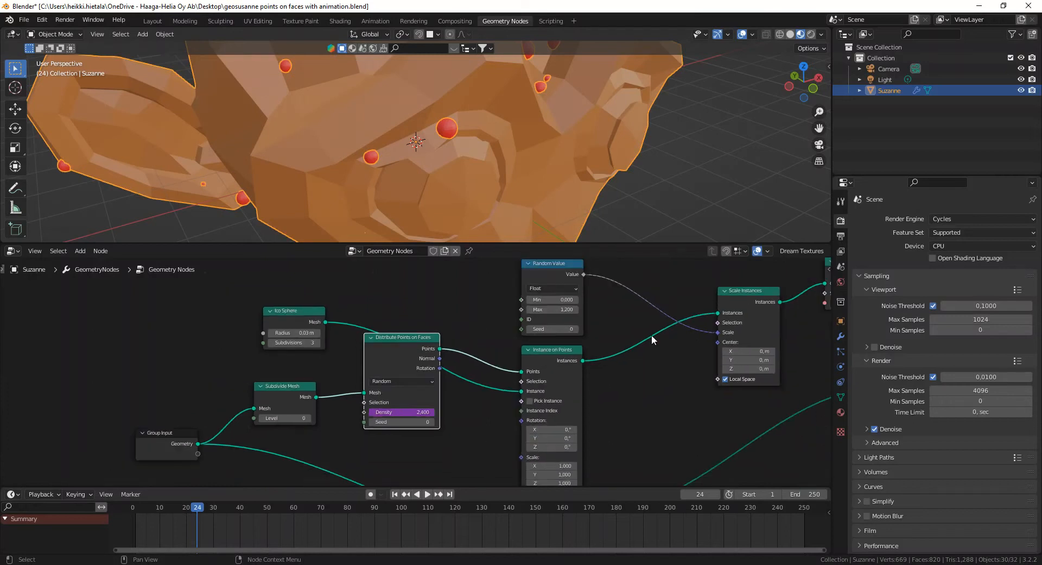
middle_drag(635, 351, 580, 352)
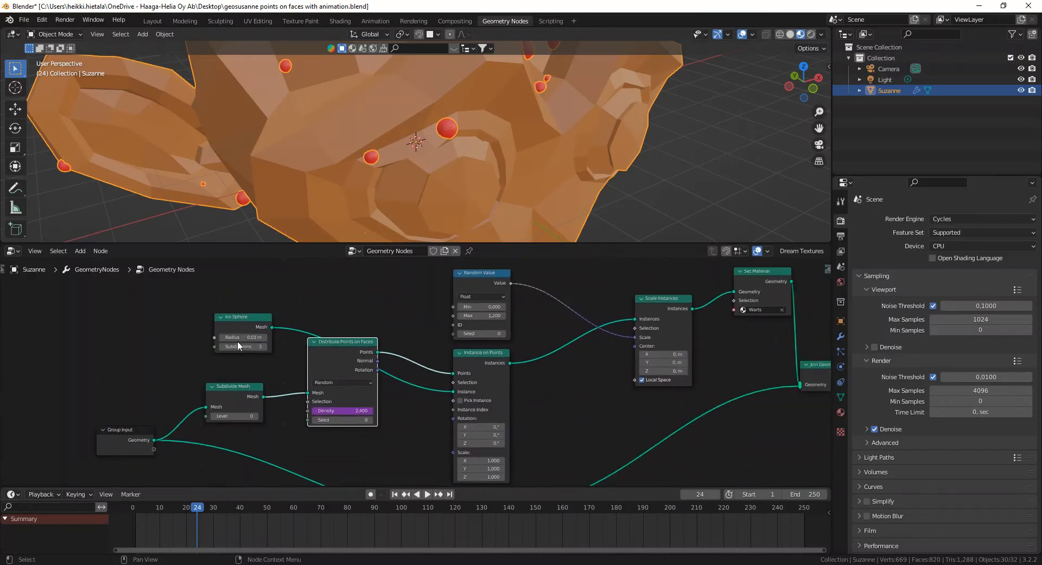
drag(260, 322, 259, 307)
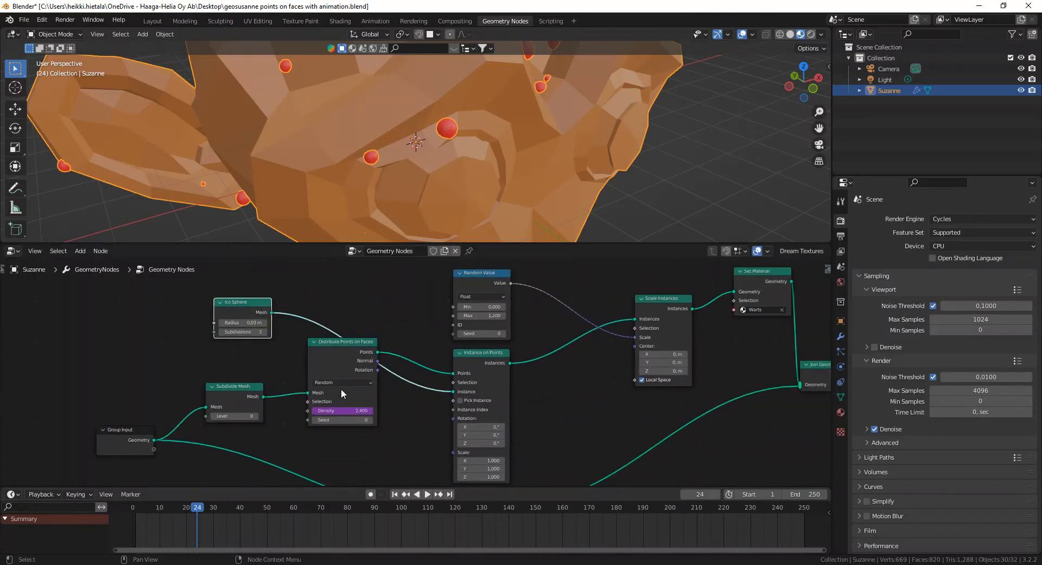
- Open the Density driver expression on Distribute Points on Faces to examine it, then close it without editing
scroll(370, 413, up, 1)
scroll(370, 414, up, 2)
middle_drag(392, 386, 446, 360)
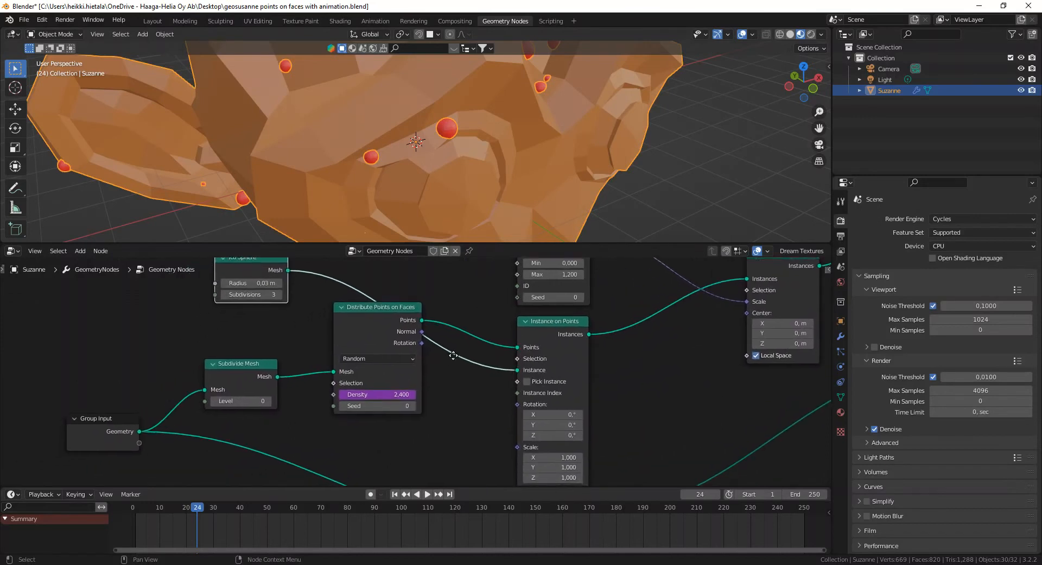
click(370, 394)
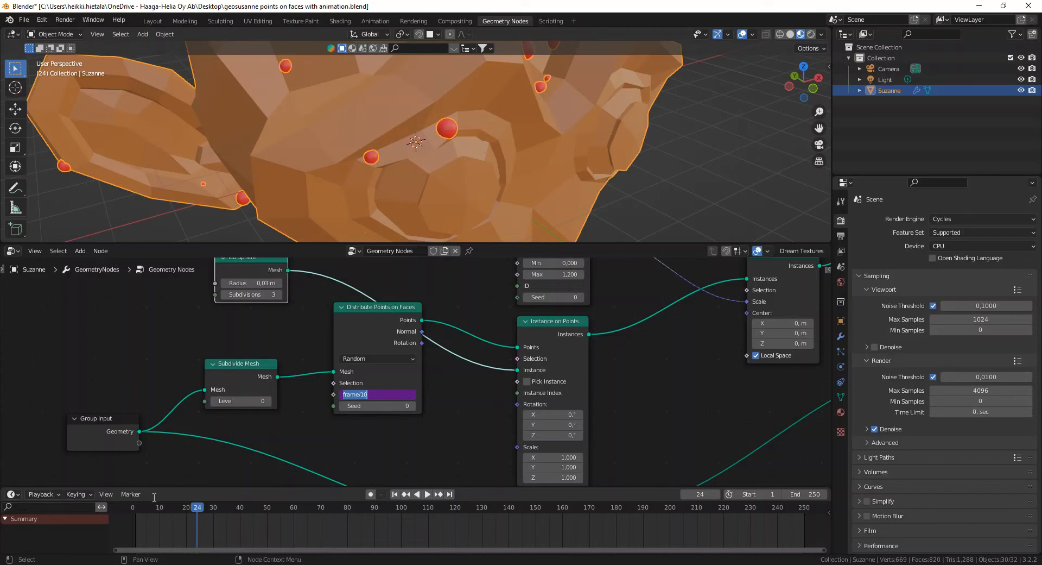
click(198, 510)
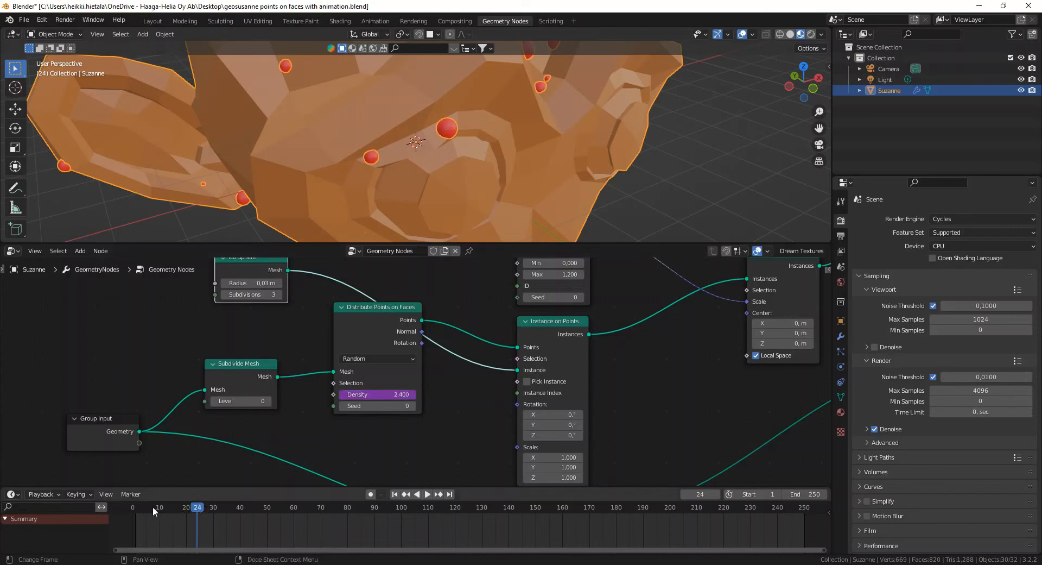
click(379, 435)
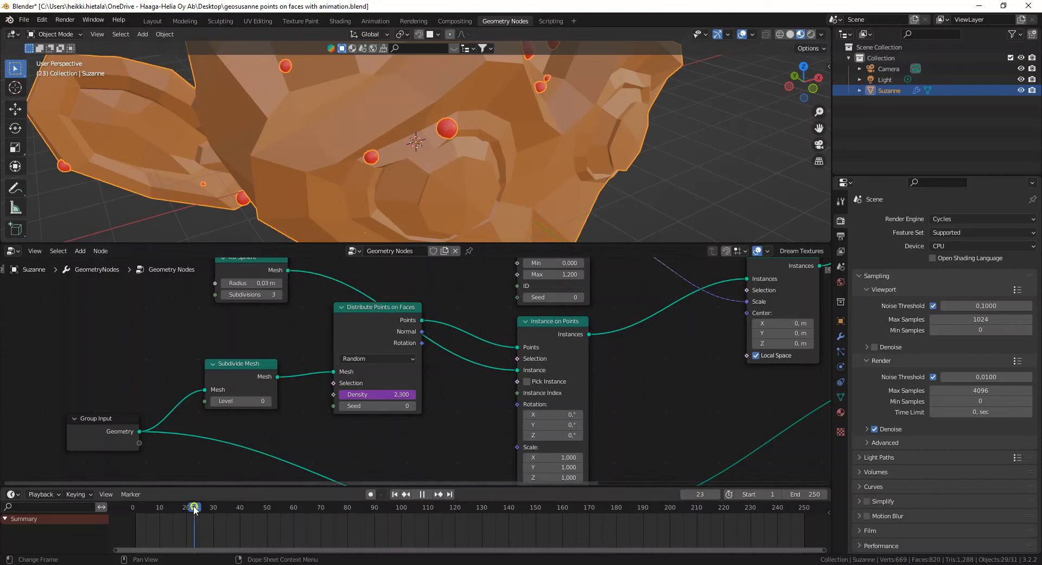
- Rewind the timeline to the start and play the animation through to frame 250
drag(195, 510, 135, 507)
key(Escape)
key(space)
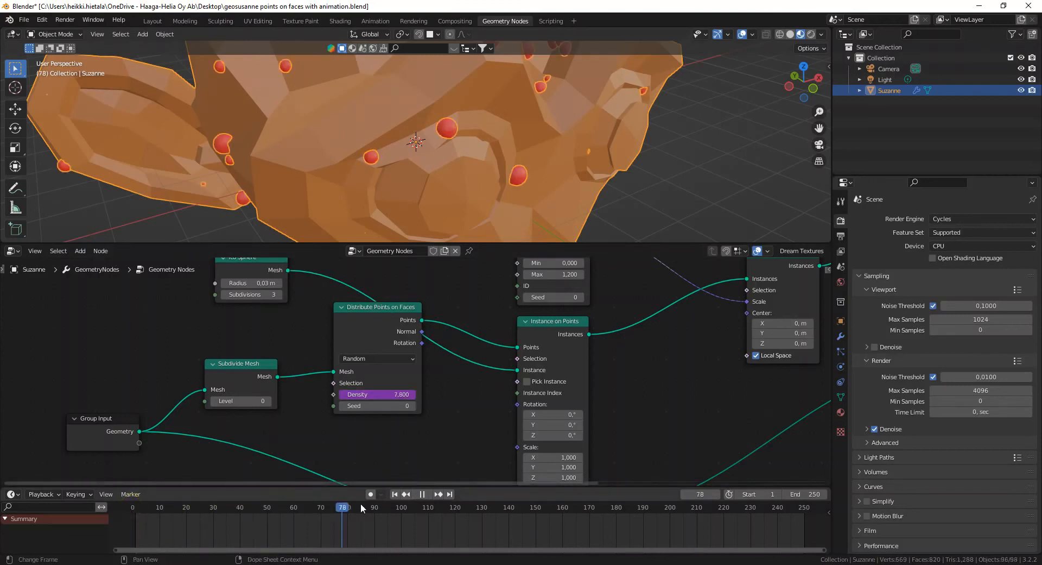
key(space)
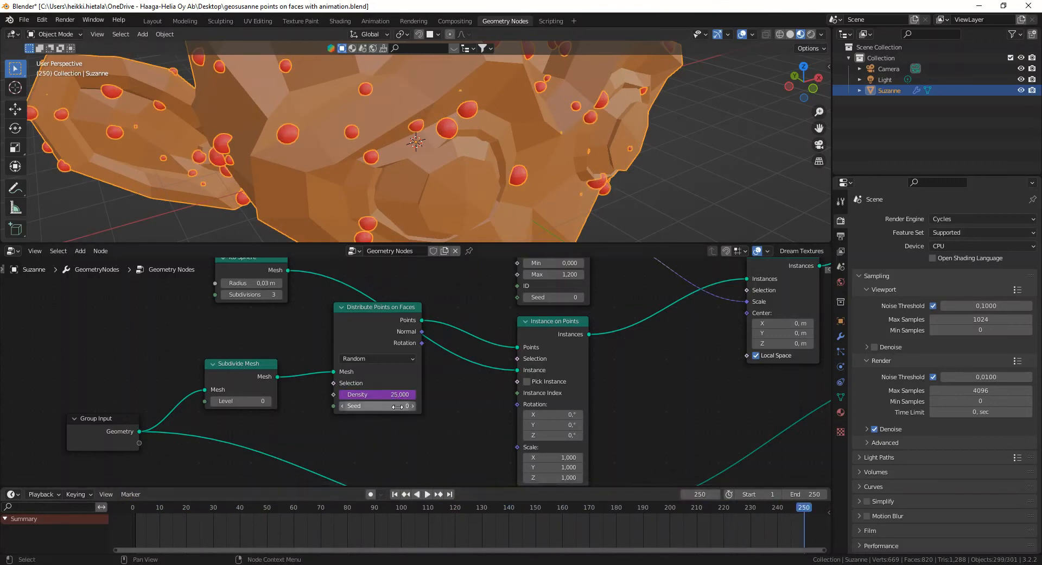
- Raise the Seed of Distribute Points on Faces to 4 and compare the wart distribution around Suzanne's head
scroll(438, 175, down, 3)
middle_drag(437, 175, 359, 146)
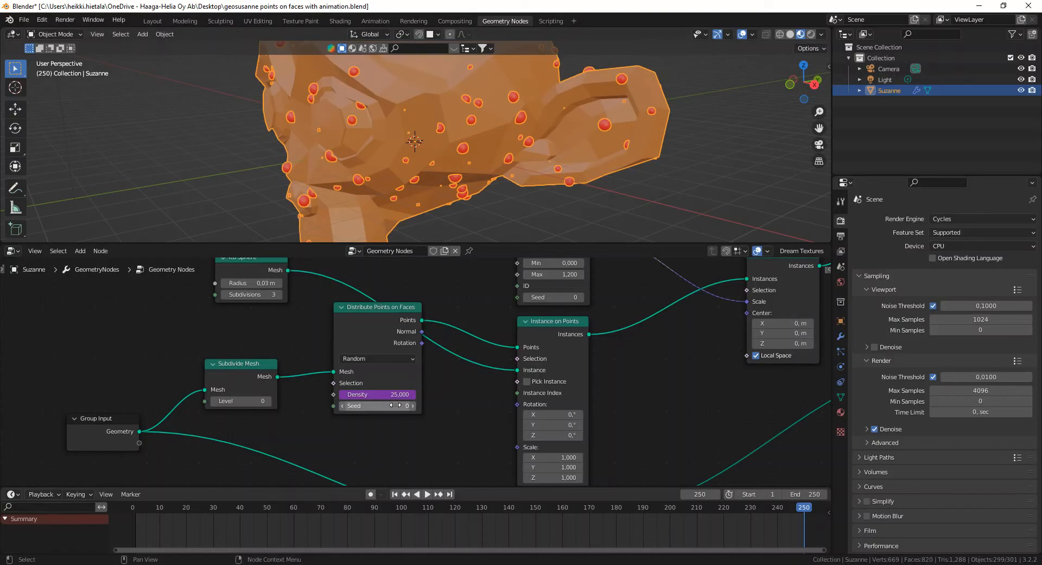
click(413, 406)
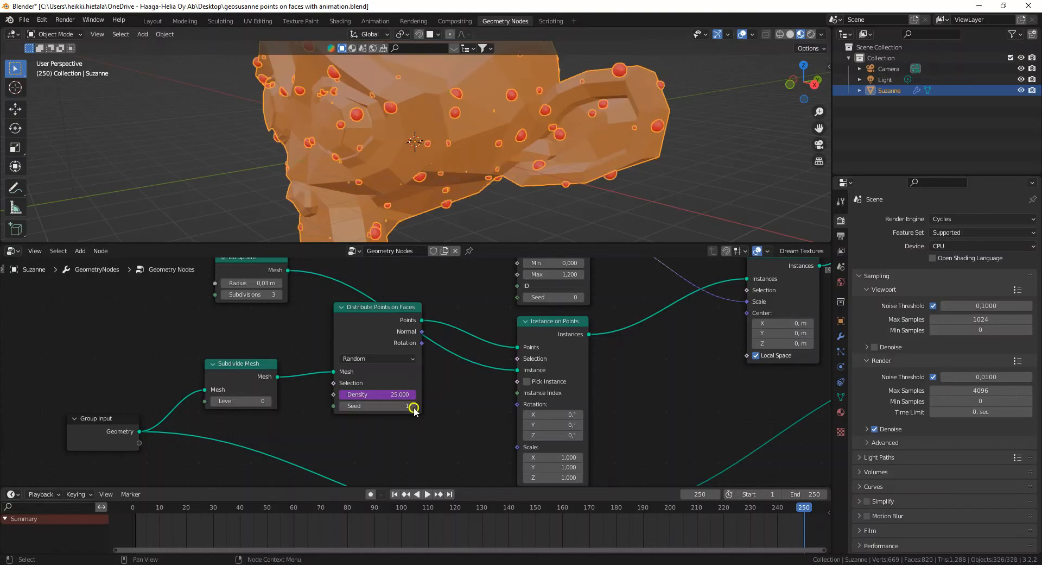
click(412, 406)
click(412, 406)
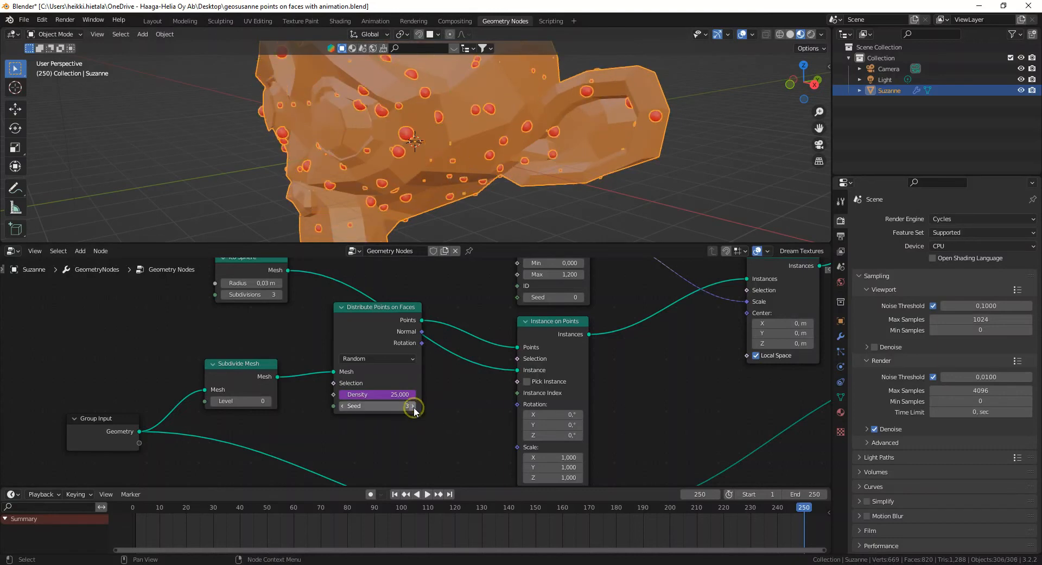
click(413, 406)
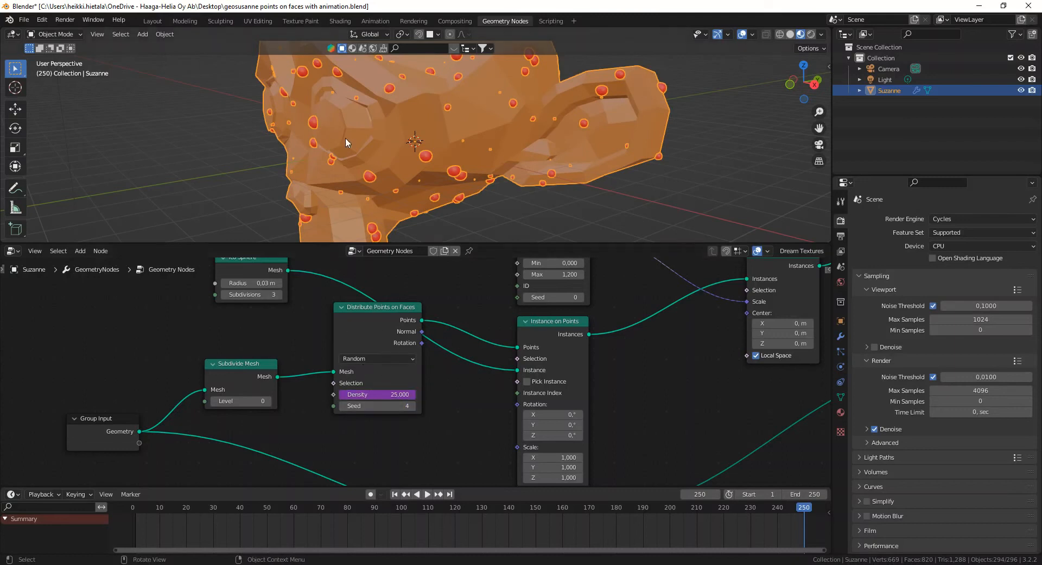
middle_drag(370, 157, 474, 151)
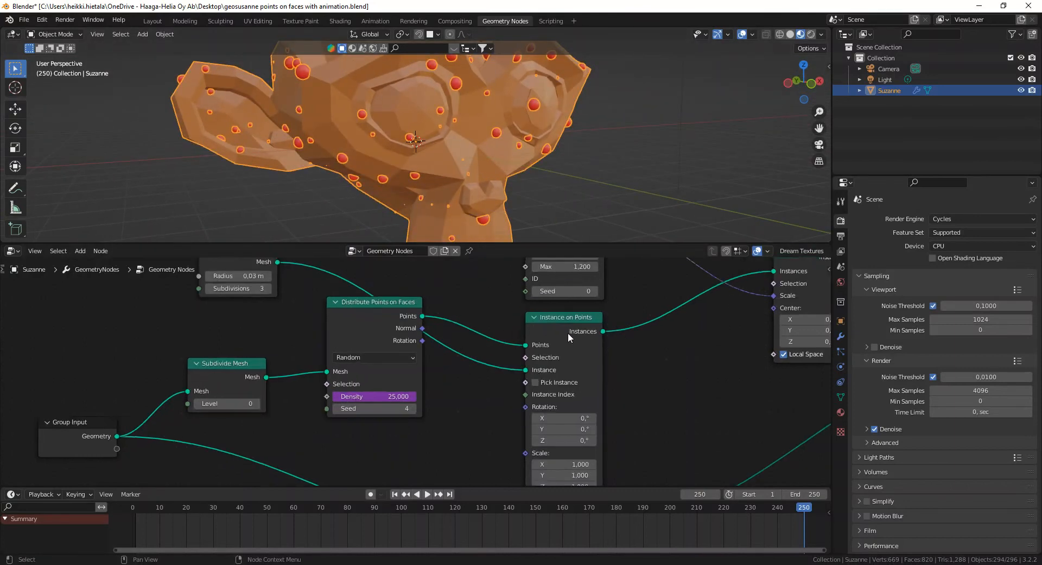
- Frame the whole node tree, deselect Suzanne by selecting the Collection, and enable the Screencast Keys display
scroll(564, 333, down, 3)
key(Home)
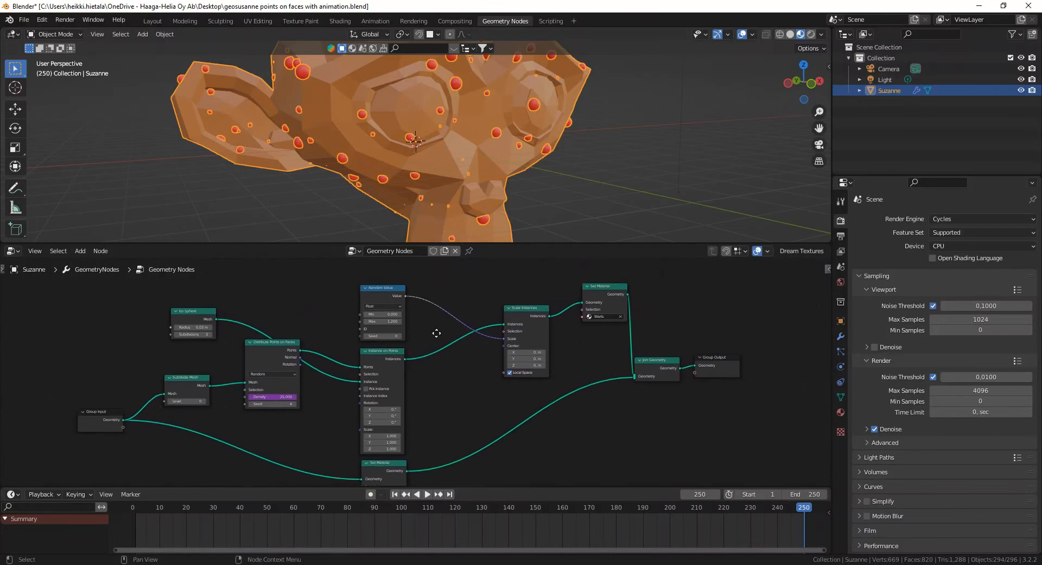
click(881, 59)
click(829, 66)
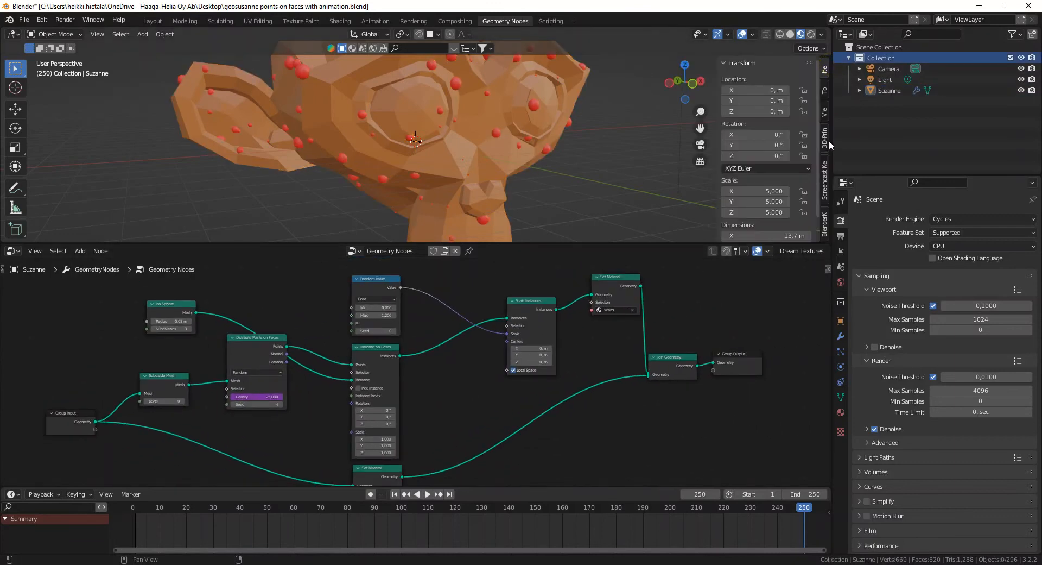
click(825, 179)
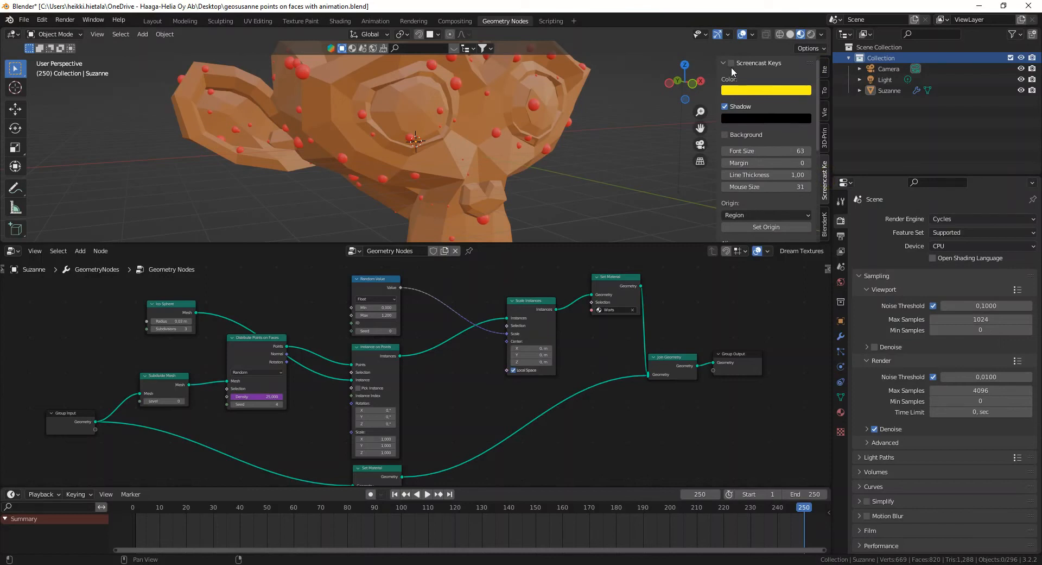
click(731, 63)
- Raise the Subdivide Mesh node's Level to 2
scroll(434, 366, up, 3)
scroll(428, 368, down, 1)
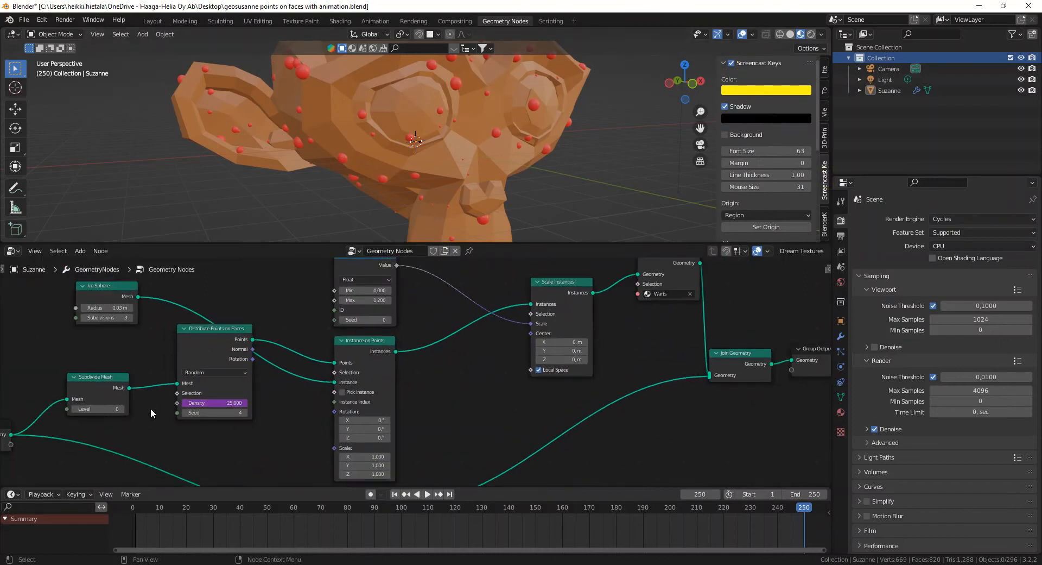
middle_drag(169, 409, 206, 374)
click(15, 402)
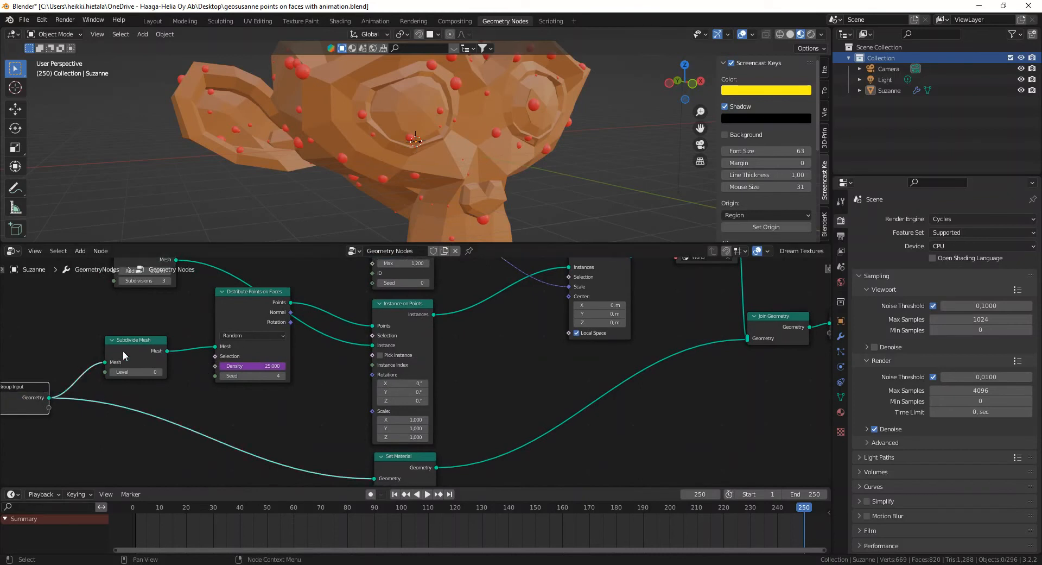
click(137, 349)
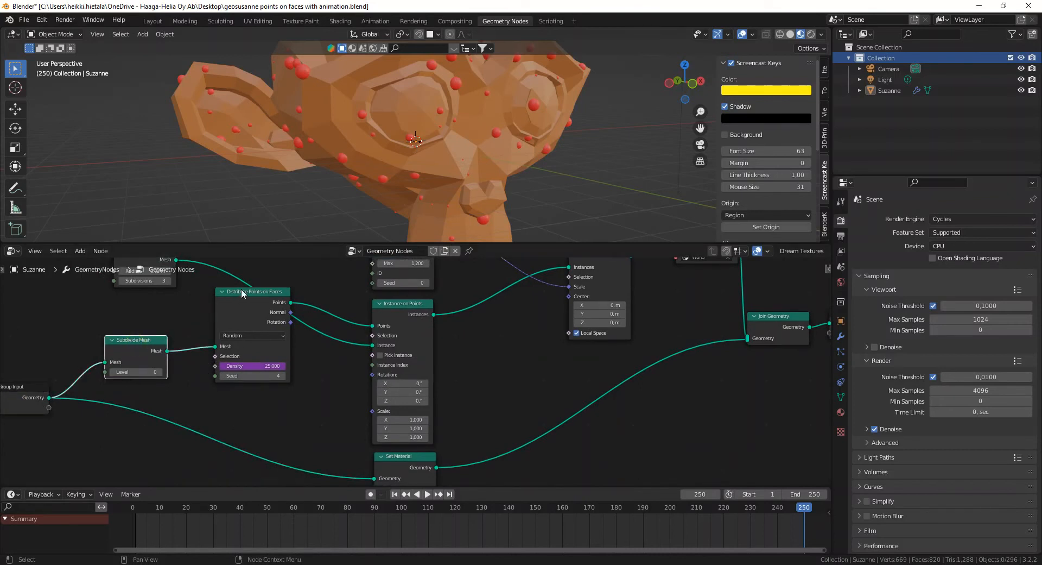
click(159, 372)
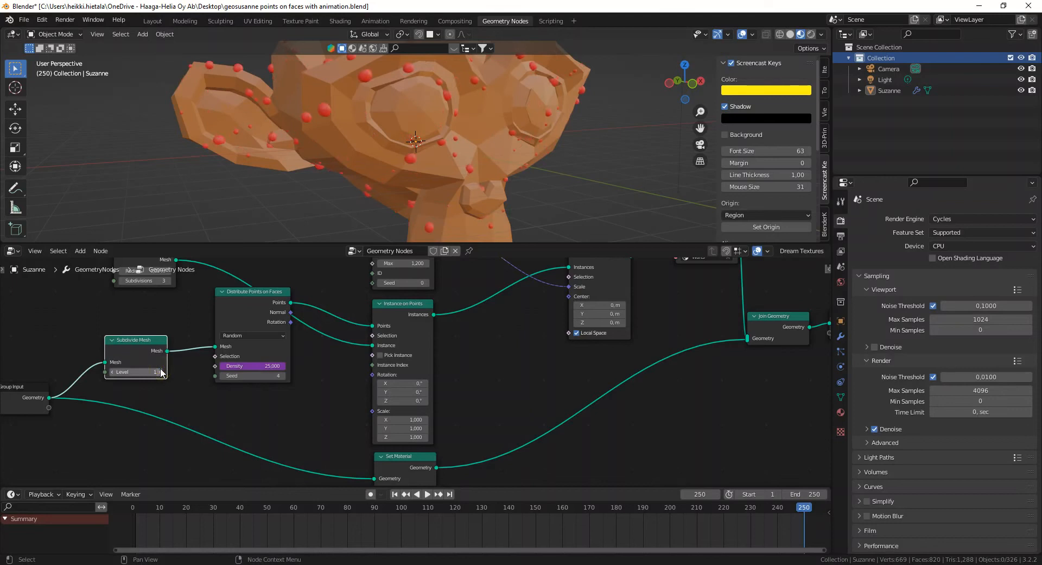
click(159, 371)
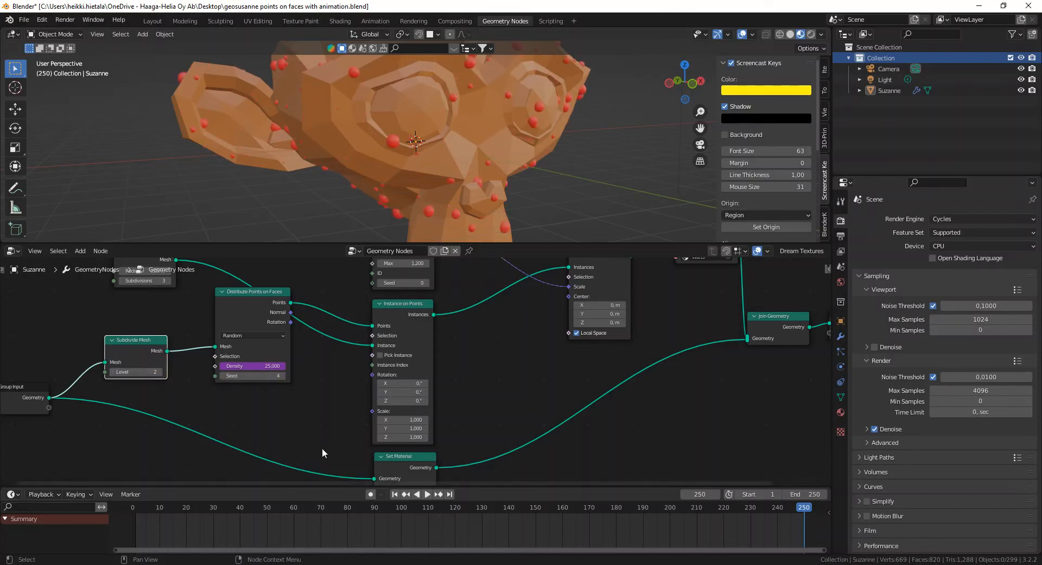
- Play the animation from the start to check the warts with the subdivided mesh
click(139, 509)
key(space)
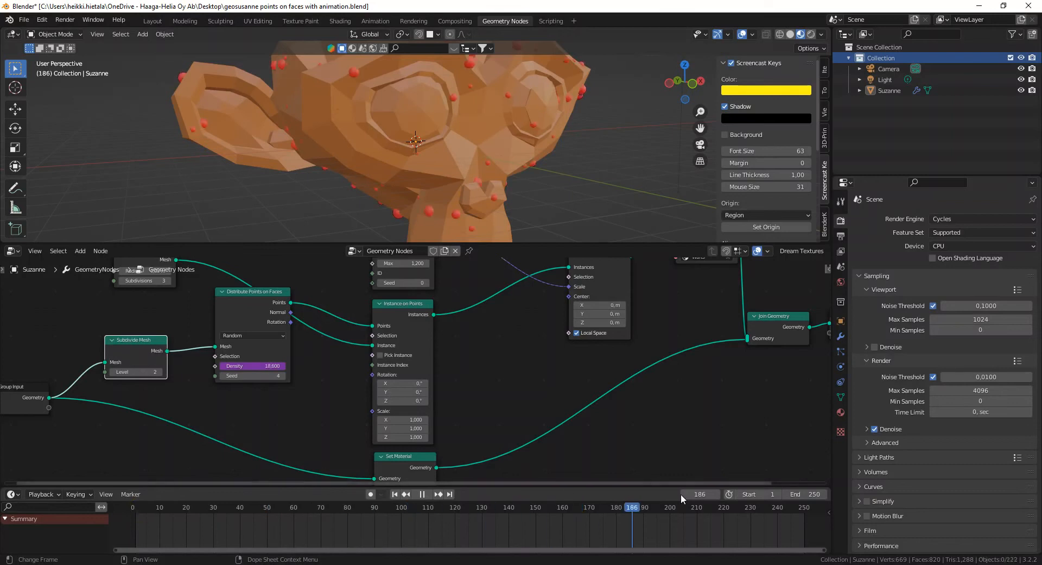
key(Escape)
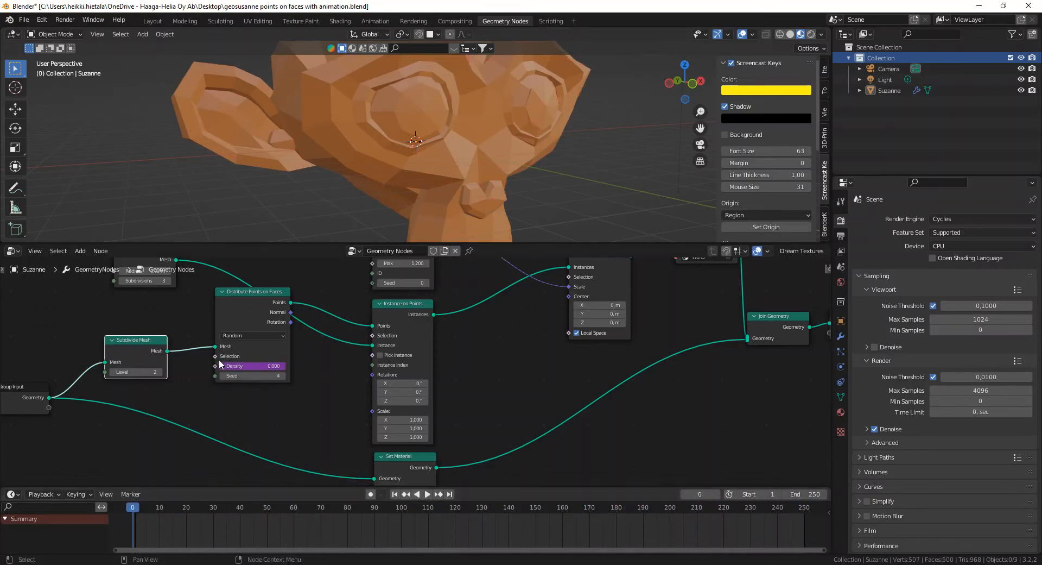
- Raise the Subdivide Mesh Level to 4 and scrub the timeline to frame 139
click(158, 372)
click(158, 372)
drag(130, 509, 506, 507)
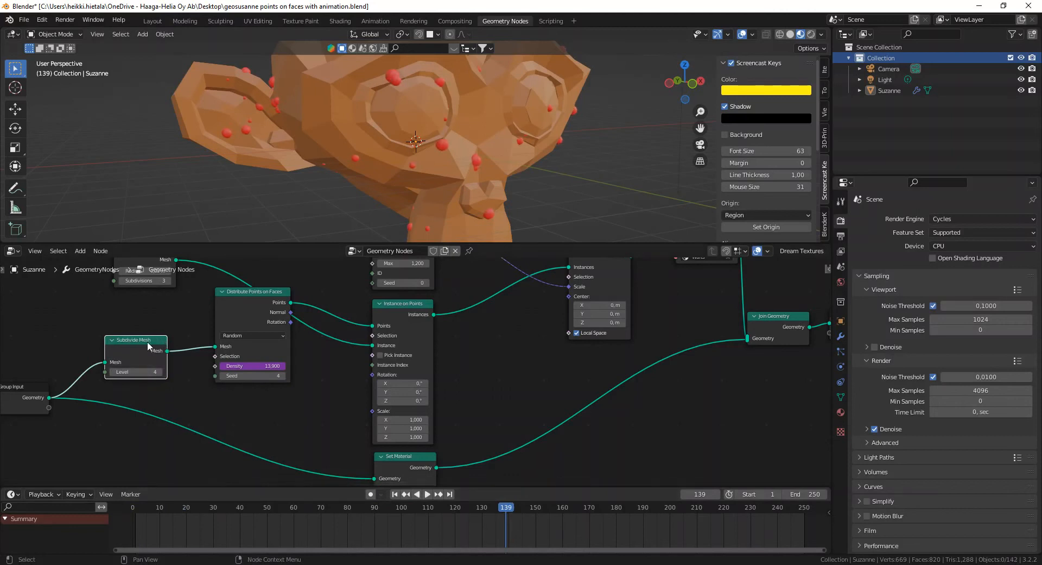
- Tidy the tree by lowering Distribute Points on Faces and the Warts Set Material node, and moving Scale Instances nearer Instance on Points
drag(242, 301, 234, 319)
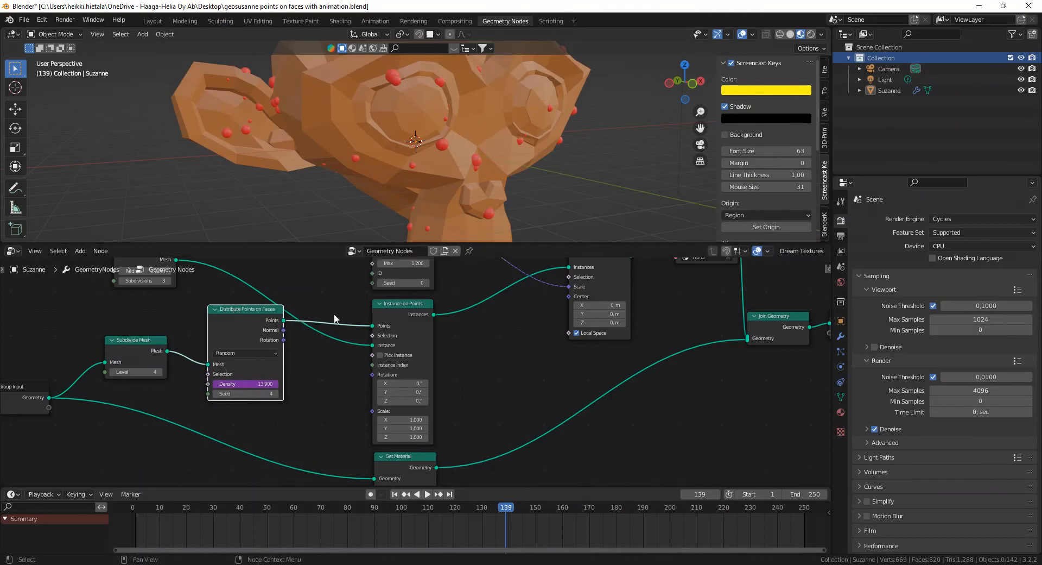
click(396, 308)
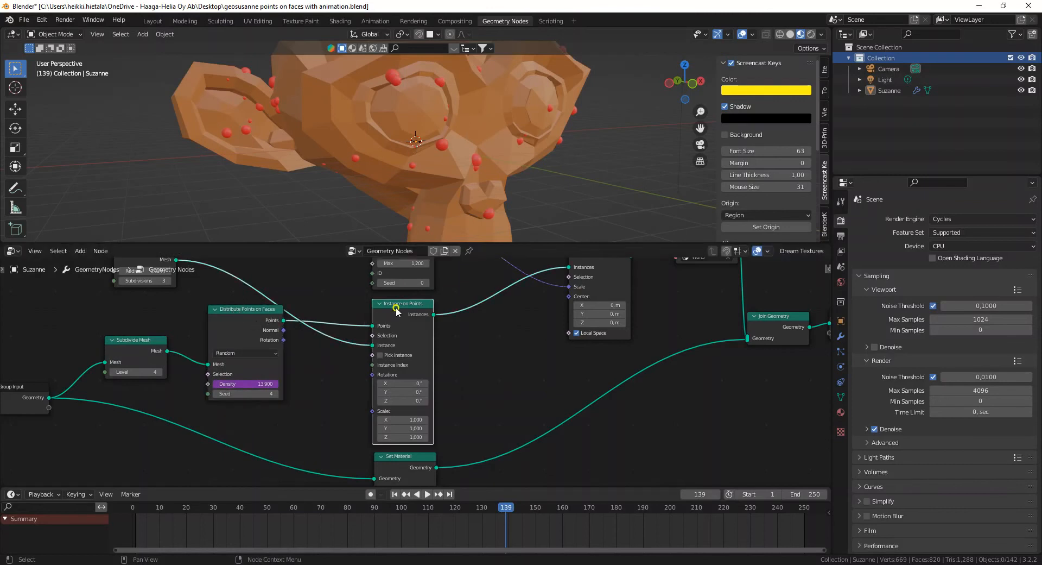
middle_drag(500, 329, 448, 389)
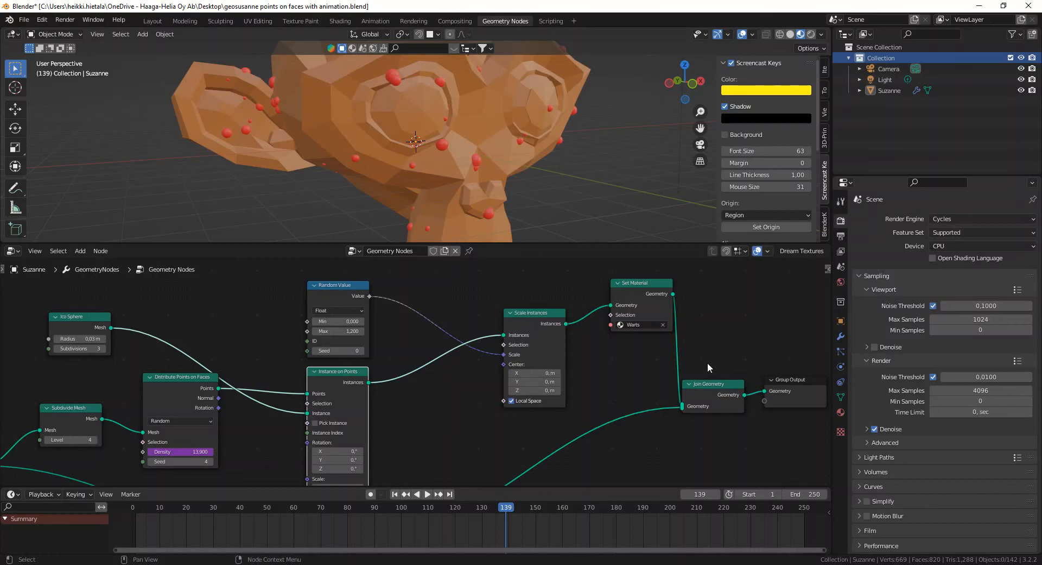
drag(659, 286, 637, 306)
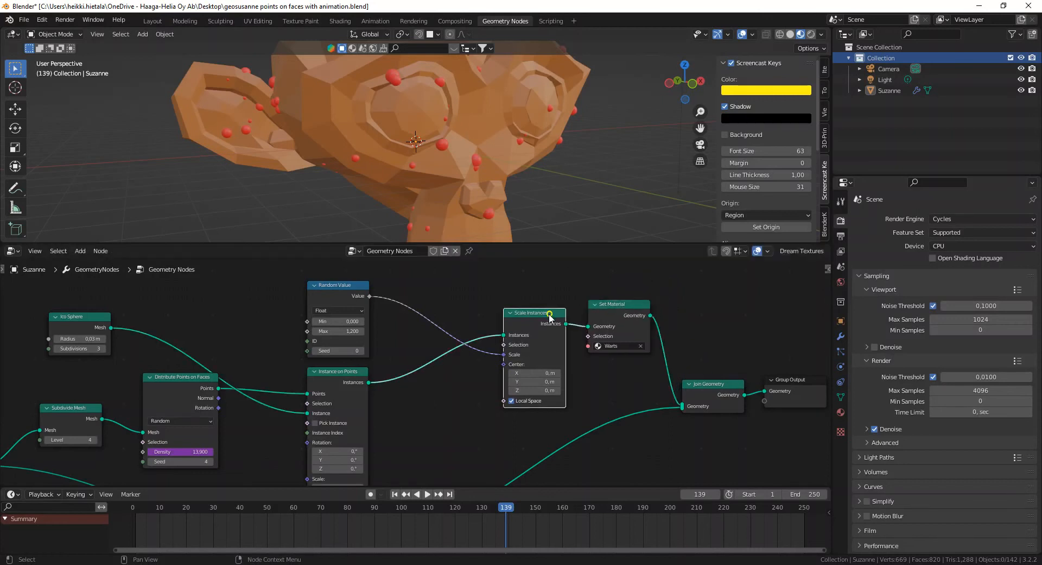
drag(540, 314, 488, 319)
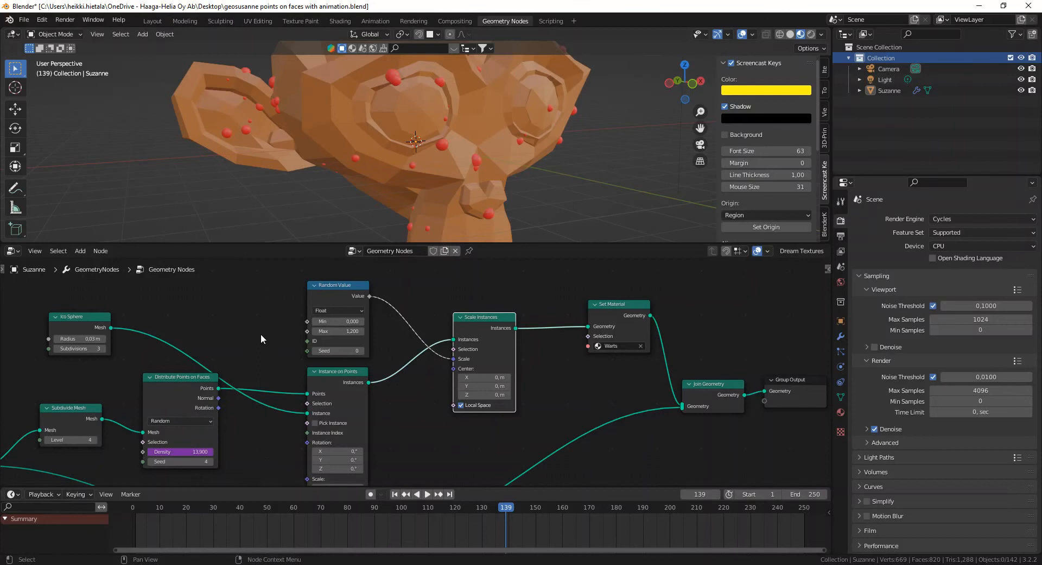
- Change the Density driver expression on Distribute Points on Faces to frame/5 and play the animation from the start
middle_drag(260, 340, 304, 298)
double_click(223, 411)
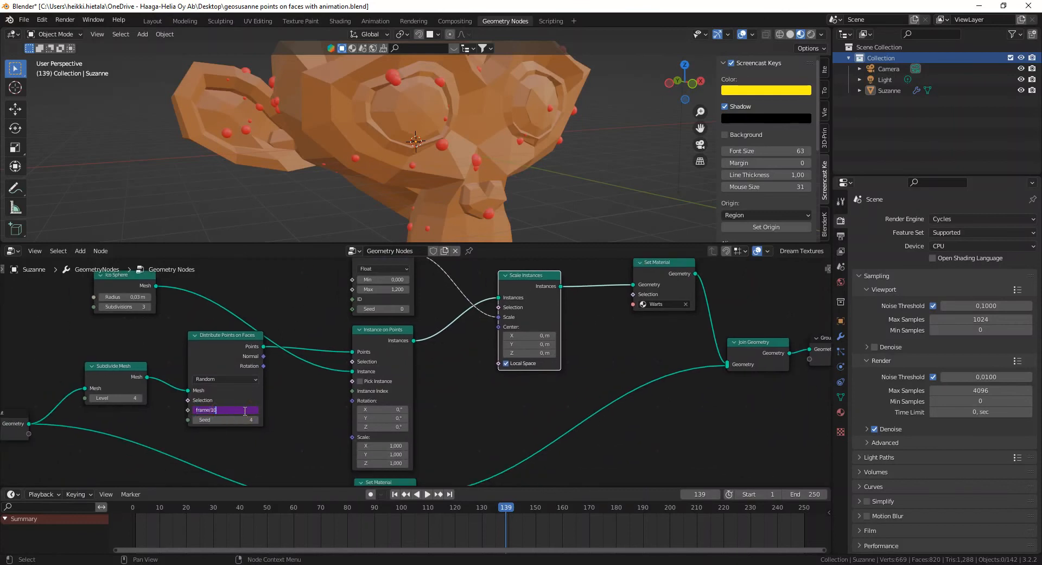
key(BackSpace)
key(BackSpace)
key(BackSpace)
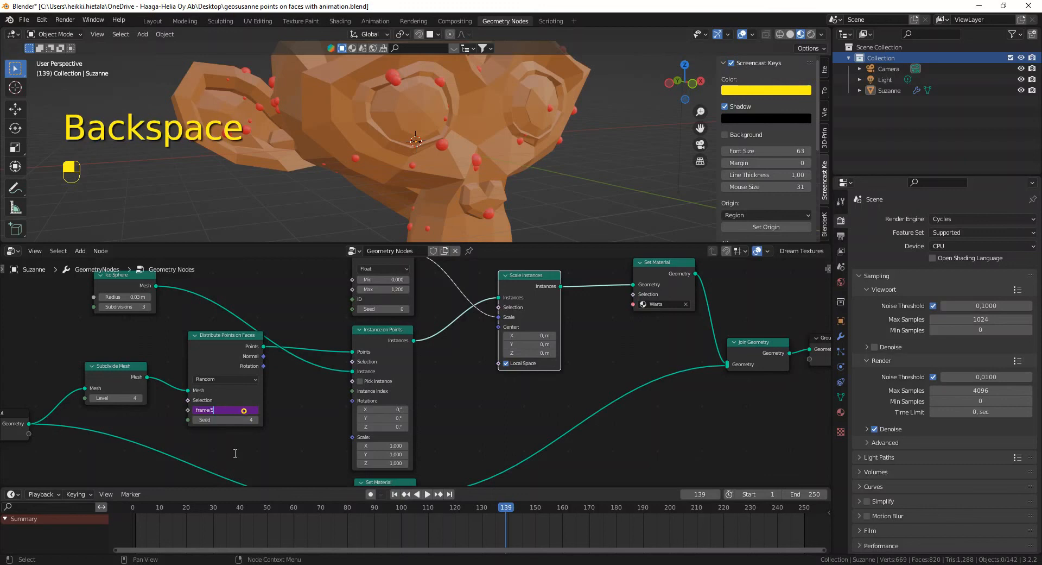
click(271, 456)
drag(508, 506, 116, 514)
key(space)
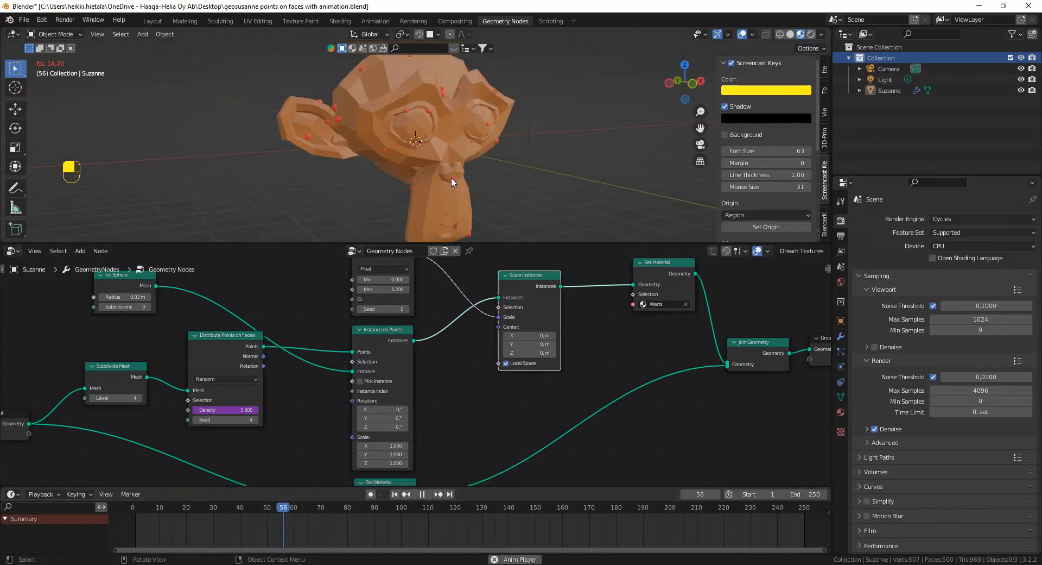
- Try frame/50 as the Density driver expression on Distribute Points on Faces while the animation plays
double_click(239, 409)
click(252, 412)
text(0)
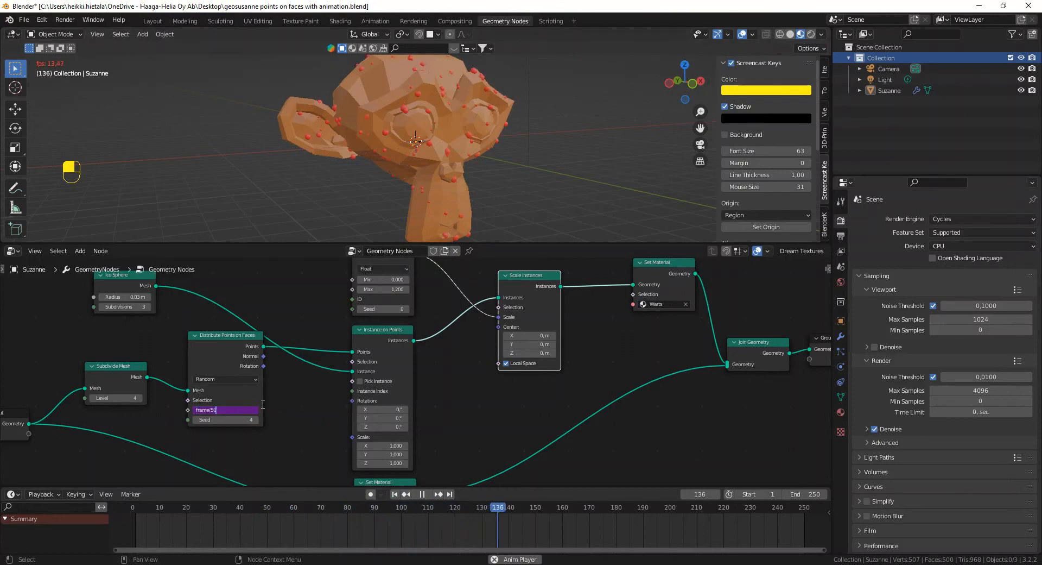
key(Return)
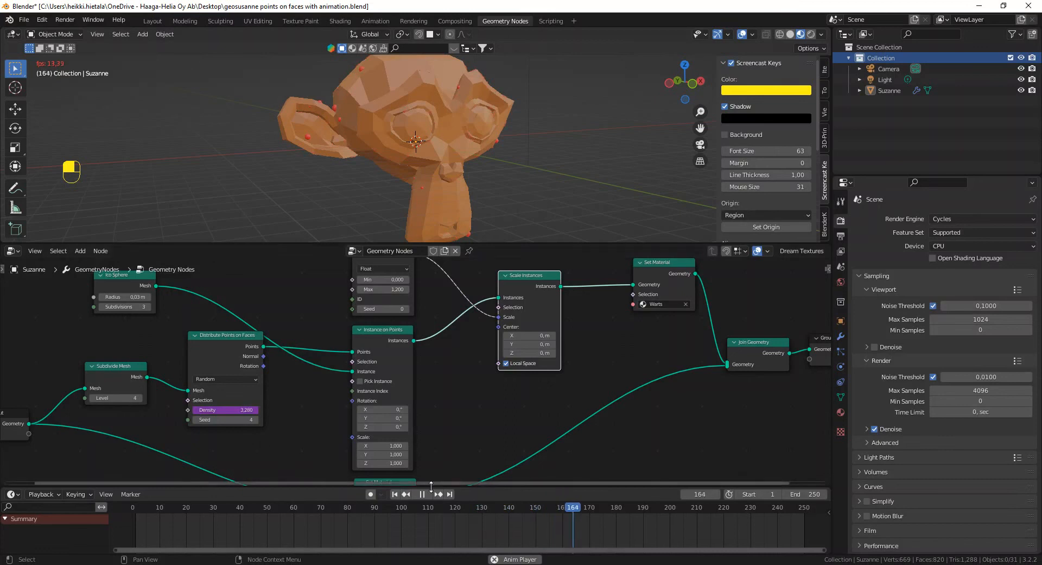
- Change the Density driver expression on Distribute Points on Faces to frame/2 so the warts multiply faster
click(233, 409)
key(Right)
key(BackSpace)
key(Return)
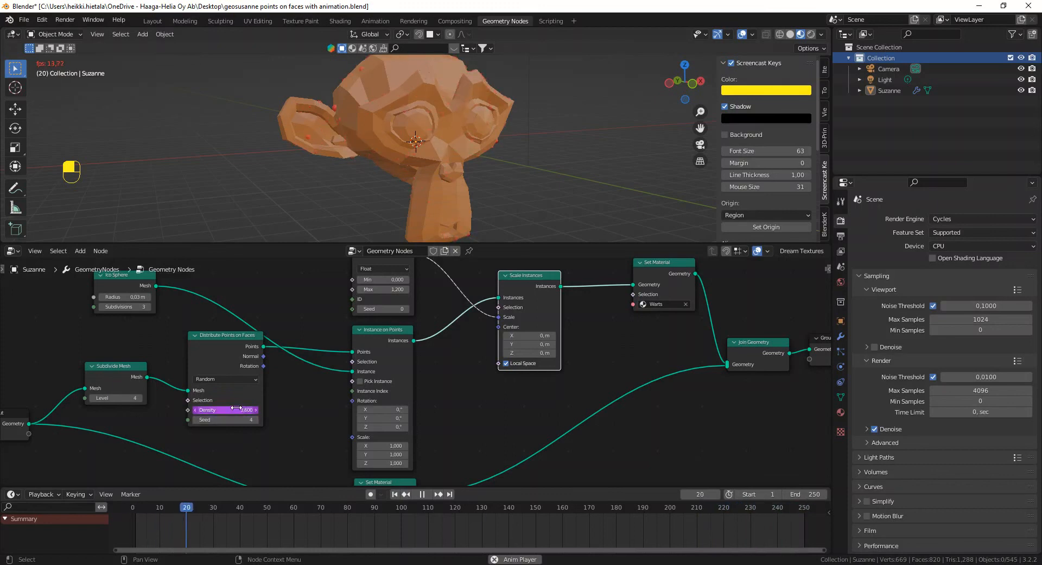
click(233, 409)
key(Right)
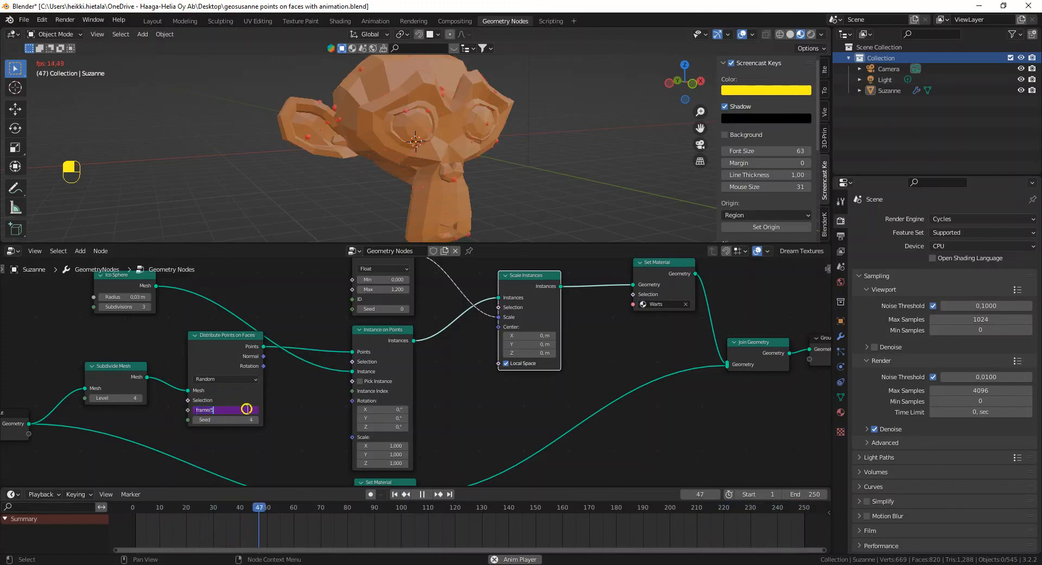
key(Return)
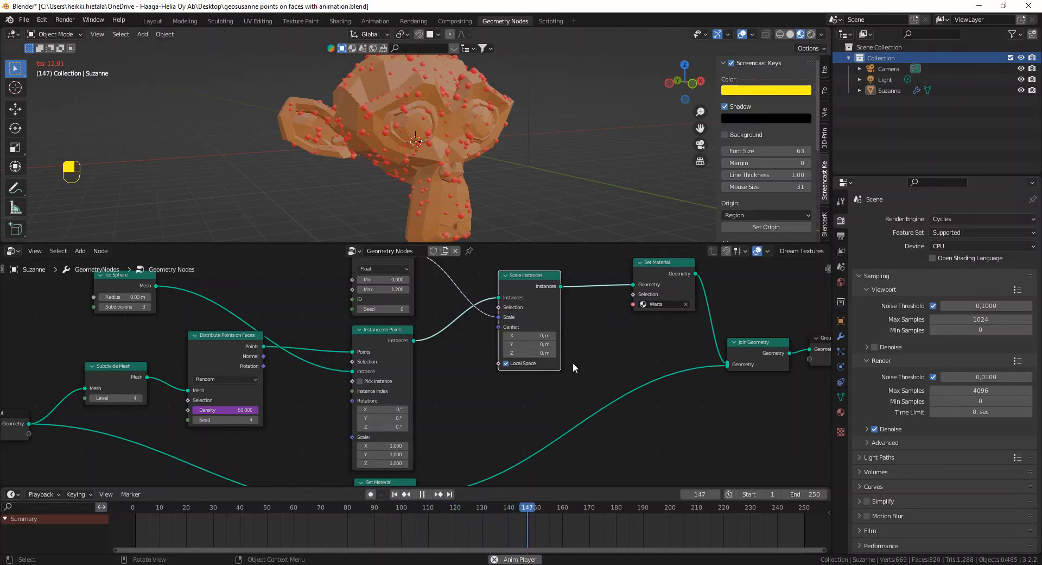
- Compact the node tree by moving Scale Instances, Set Material and Join Geometry closer together and Ico Sphere above Distribute Points on Faces
scroll(596, 364, down, 3)
middle_drag(502, 381, 512, 369)
scroll(465, 412, up, 3)
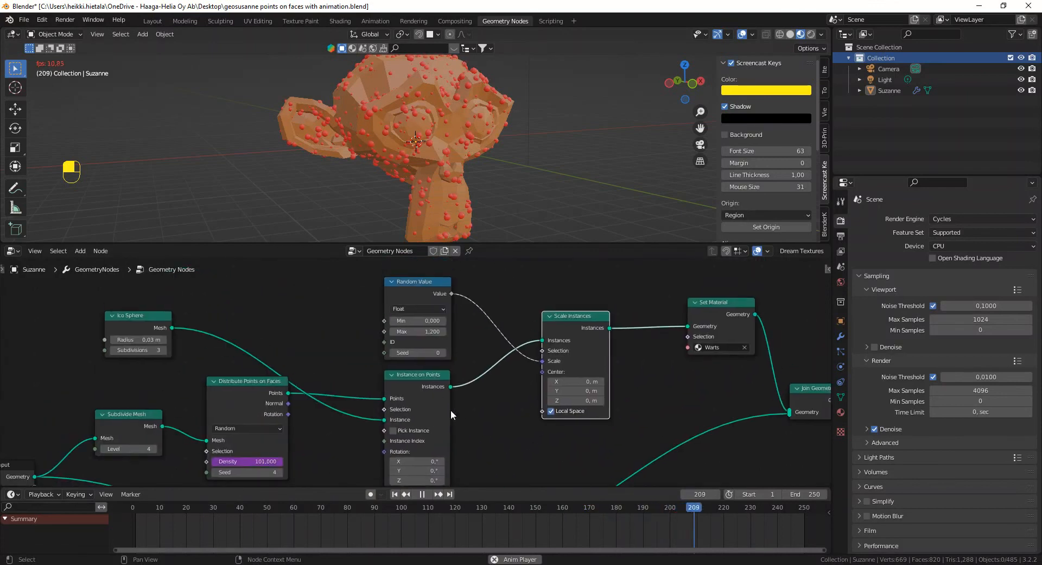
drag(715, 303, 548, 311)
drag(815, 388, 774, 383)
drag(715, 330, 679, 340)
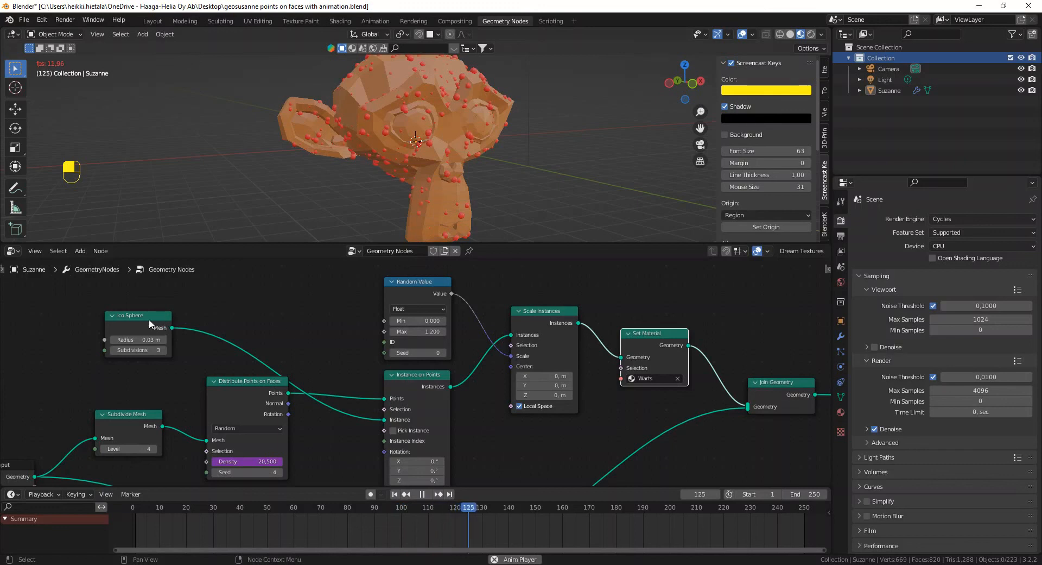
drag(157, 313, 226, 297)
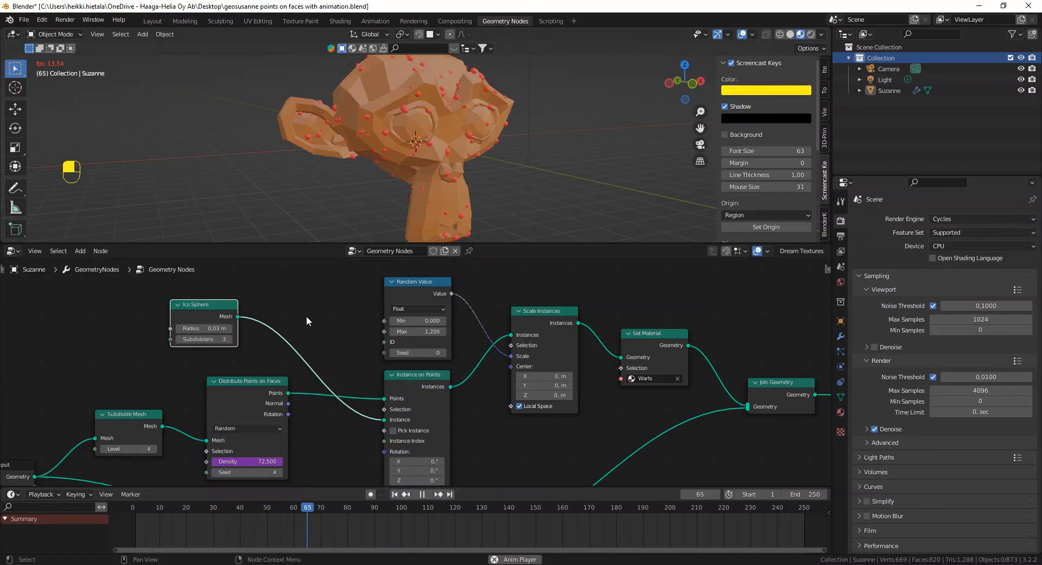
- Orbit around Suzanne to inspect the animated warts from a higher angle
middle_drag(506, 151, 506, 185)
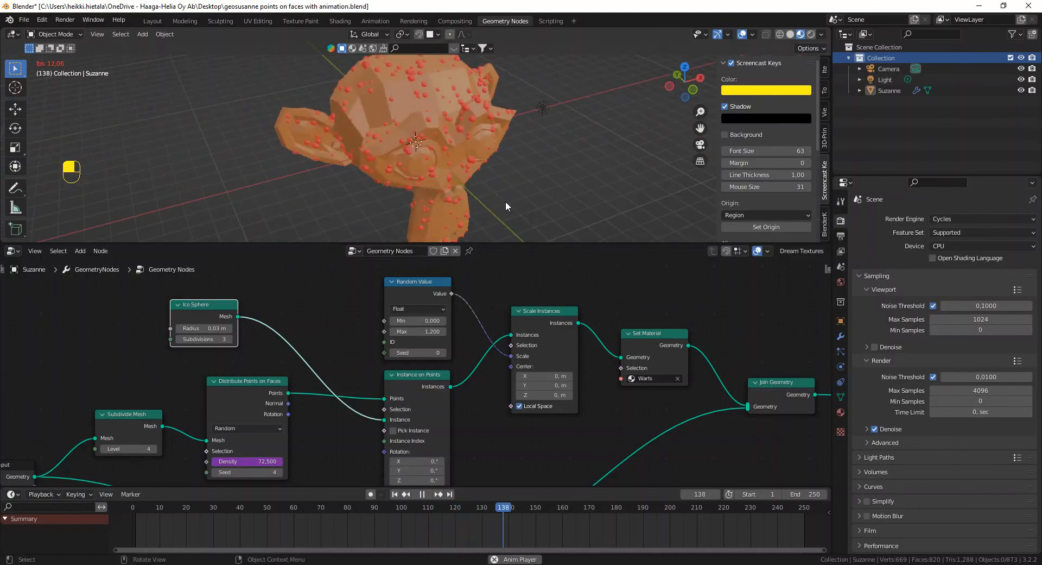